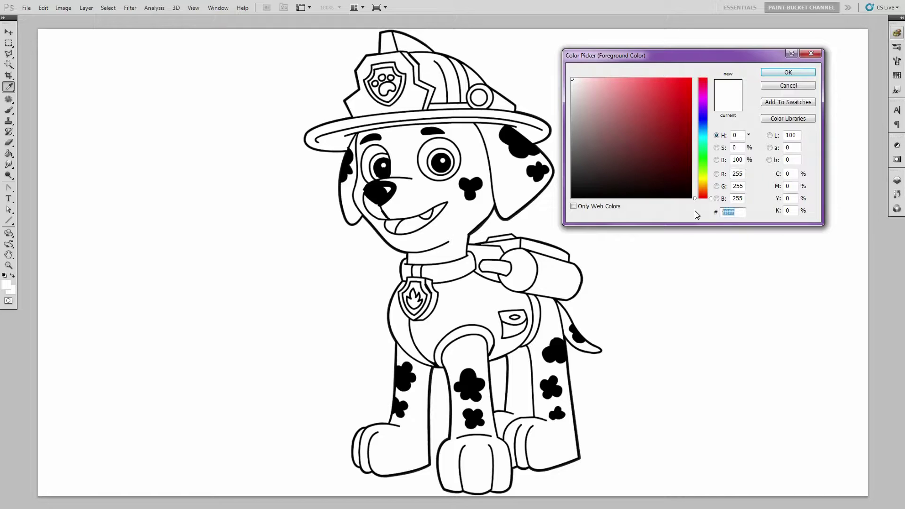
# Set the foreground colour to cd2027 and fill the helmet's front plate, front crest and brim with it.
pyautogui.write('027')
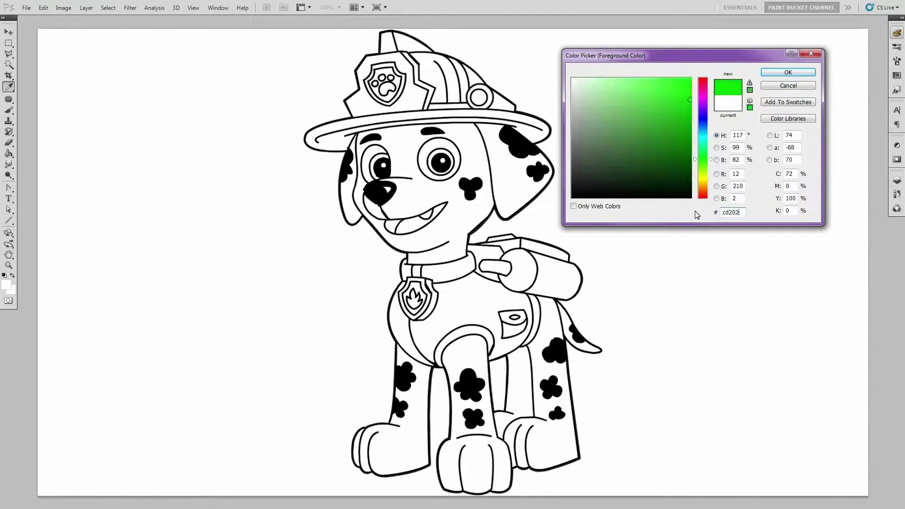
pyautogui.click(785, 73)
pyautogui.click(386, 45)
pyautogui.click(393, 56)
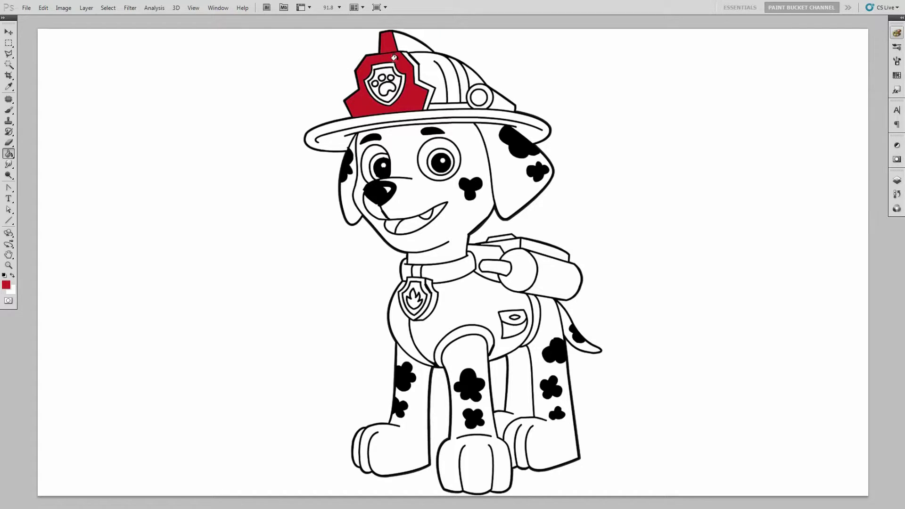
pyautogui.click(393, 114)
# Set the foreground colour to ef3b24 and fill the remaining helmet crown sections and rear crest with it.
pyautogui.click(6, 285)
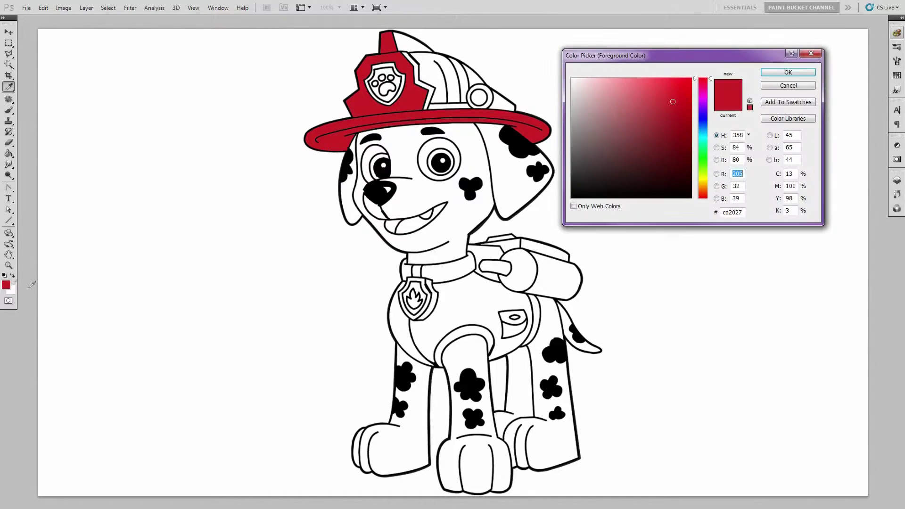
pyautogui.doubleClick(735, 212)
pyautogui.write('ef3')
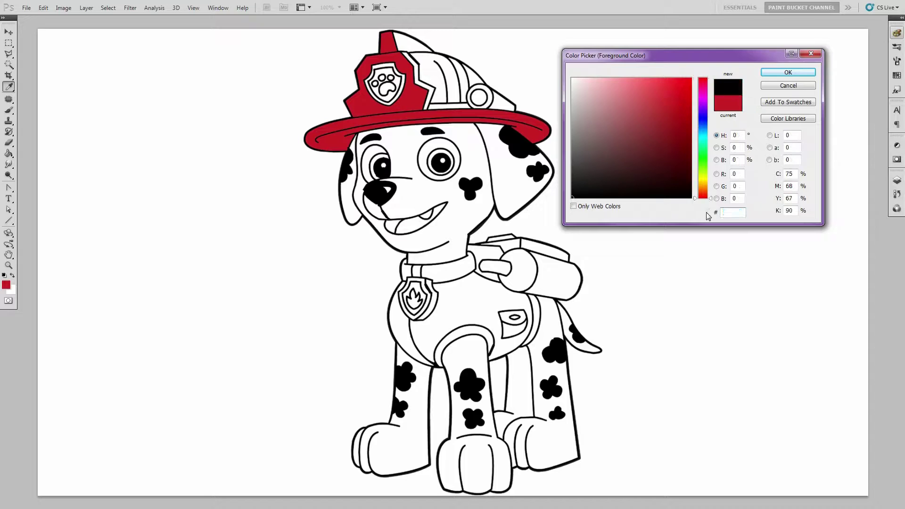
pyautogui.write('b24')
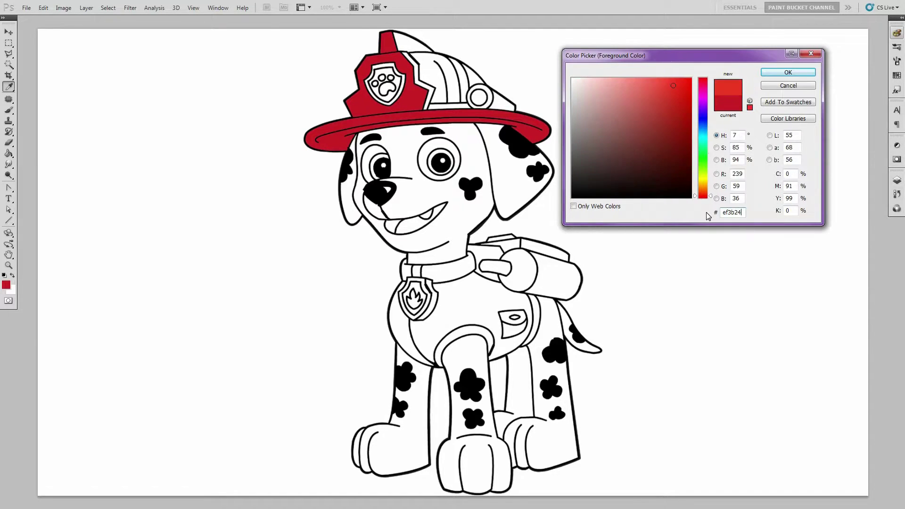
pyautogui.click(788, 72)
pyautogui.press('g')
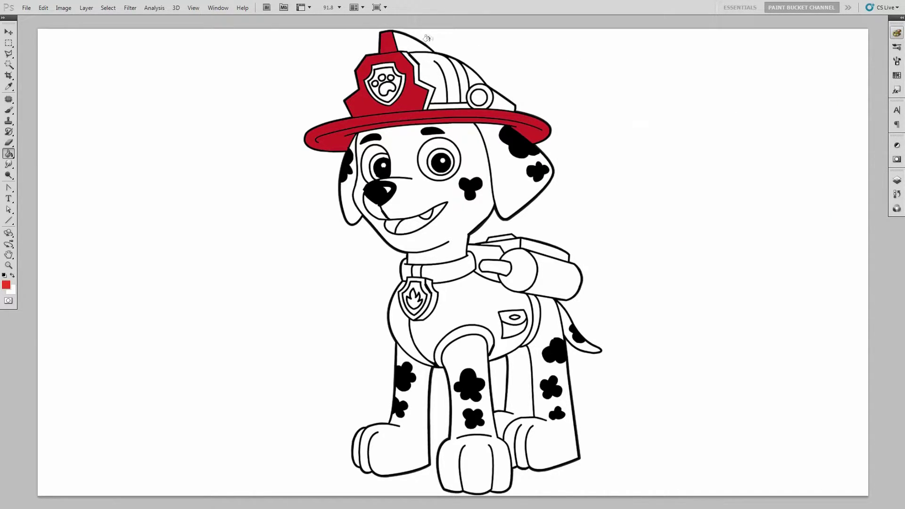
pyautogui.click(414, 41)
pyautogui.click(419, 55)
pyautogui.click(412, 61)
pyautogui.click(462, 71)
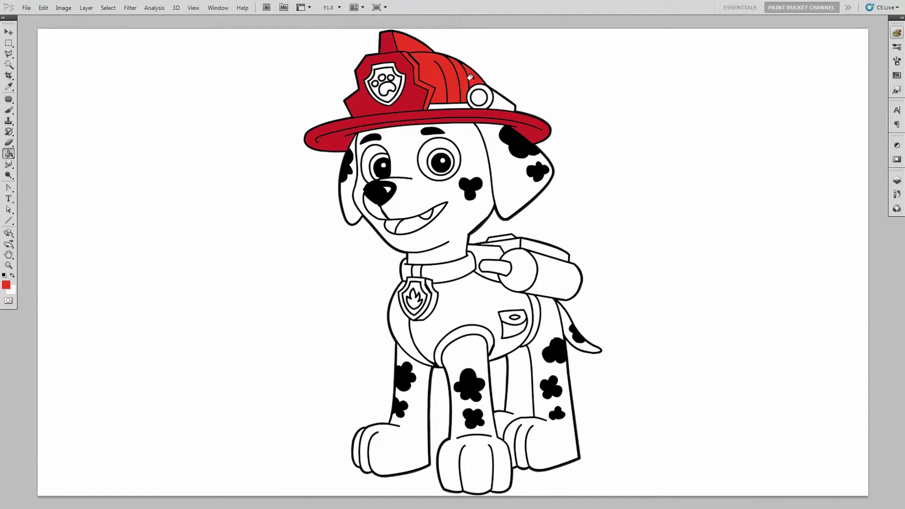
# Set the foreground colour to fae967 and fill the narrow band above the helmet's brim.
pyautogui.click(6, 285)
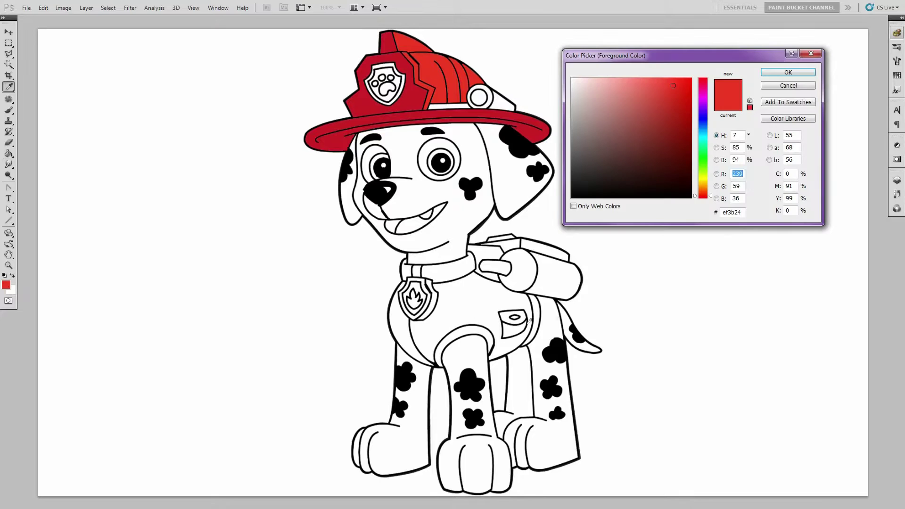
pyautogui.click(733, 212)
pyautogui.write('f')
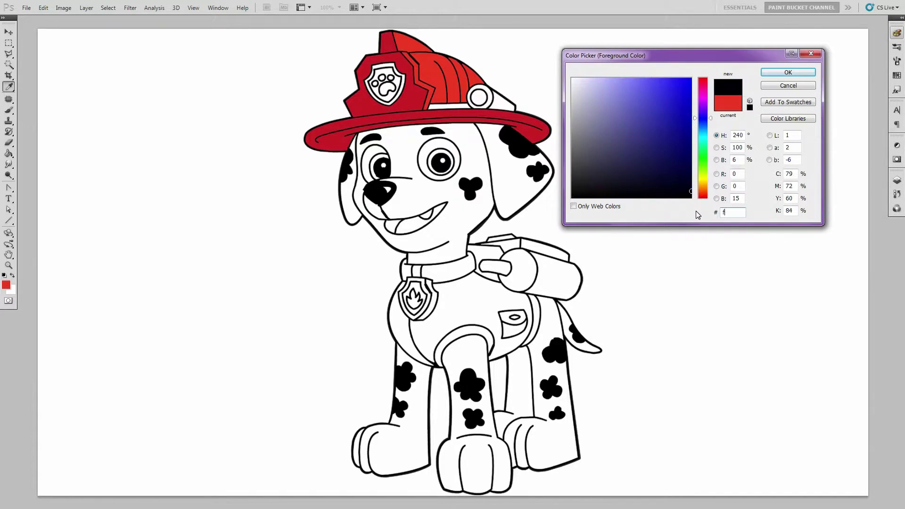
pyautogui.write('ae967')
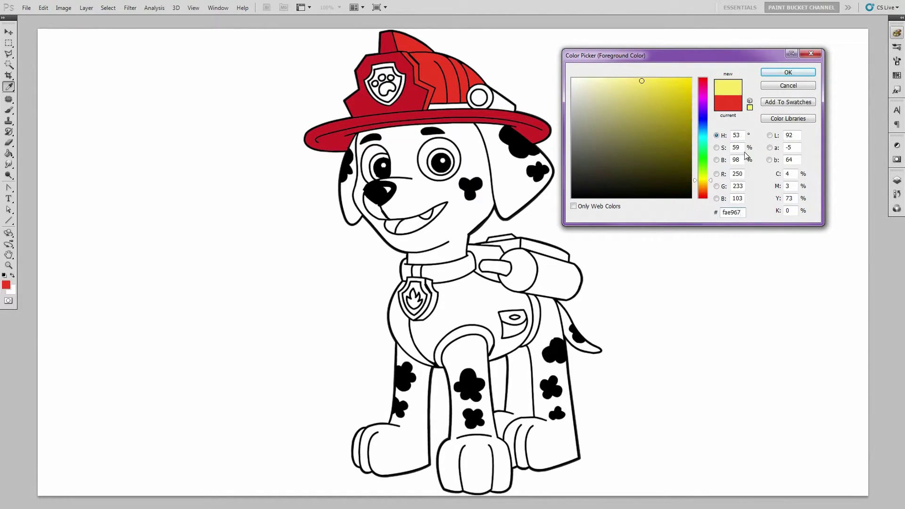
pyautogui.click(787, 72)
pyautogui.click(455, 104)
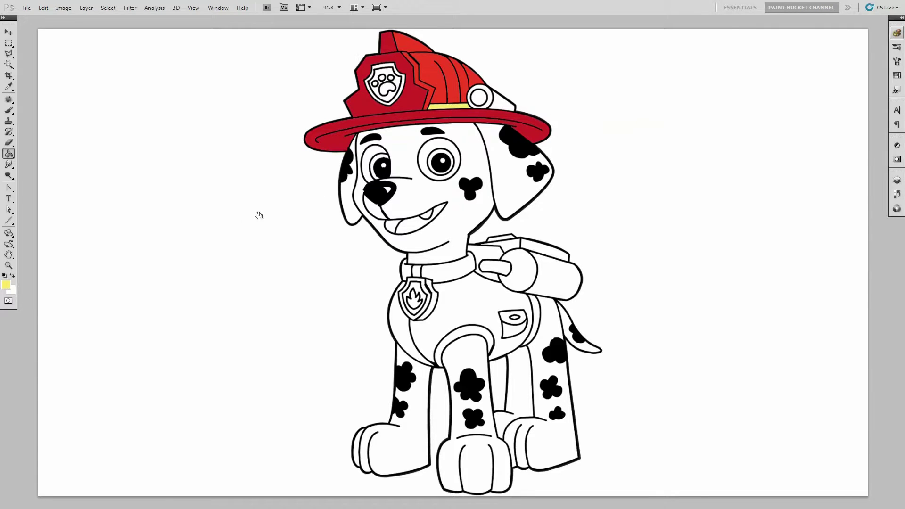
# Set the foreground colour to 51504c and fill the body of the helmet's headlamp.
pyautogui.click(6, 285)
pyautogui.doubleClick(742, 213)
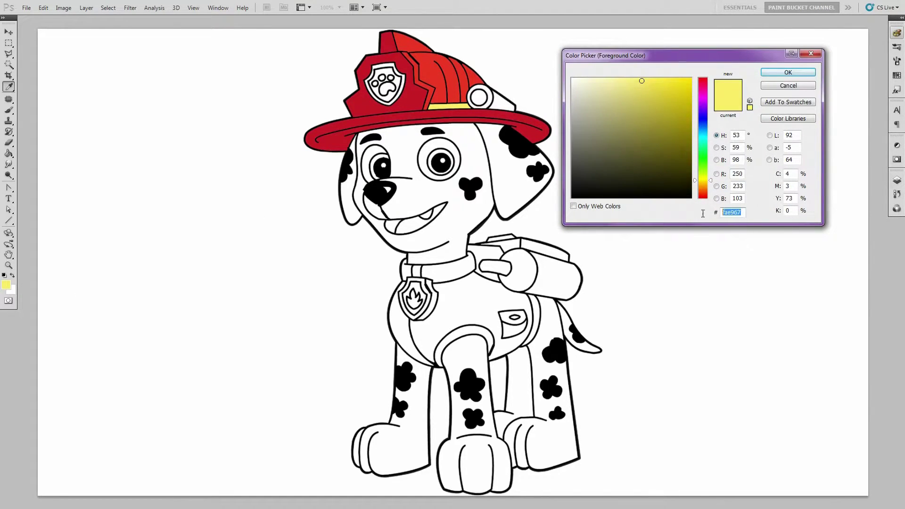
pyautogui.press('BackSpace')
pyautogui.write('51504c')
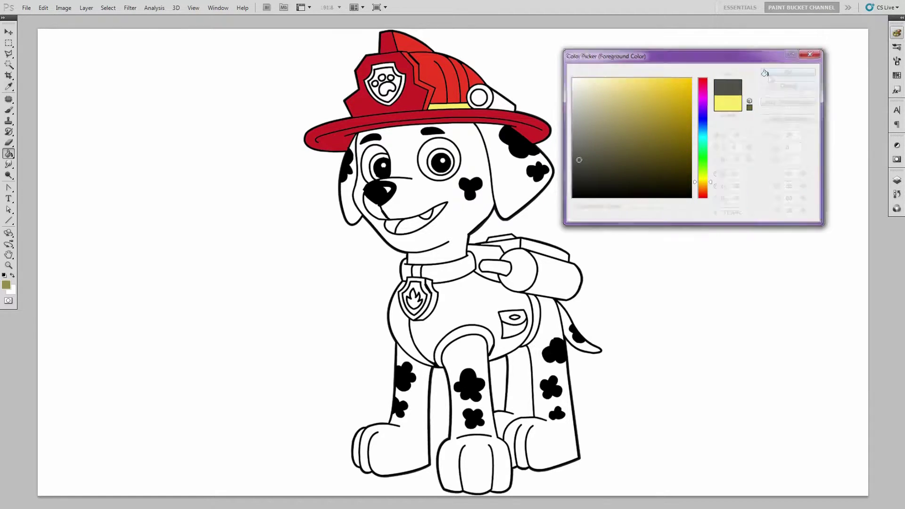
pyautogui.press('Return')
pyautogui.press('g')
pyautogui.click(505, 105)
# Set the foreground colour to 393731 and fill the ring around the headlamp's lens.
pyautogui.click(6, 285)
pyautogui.click(732, 212)
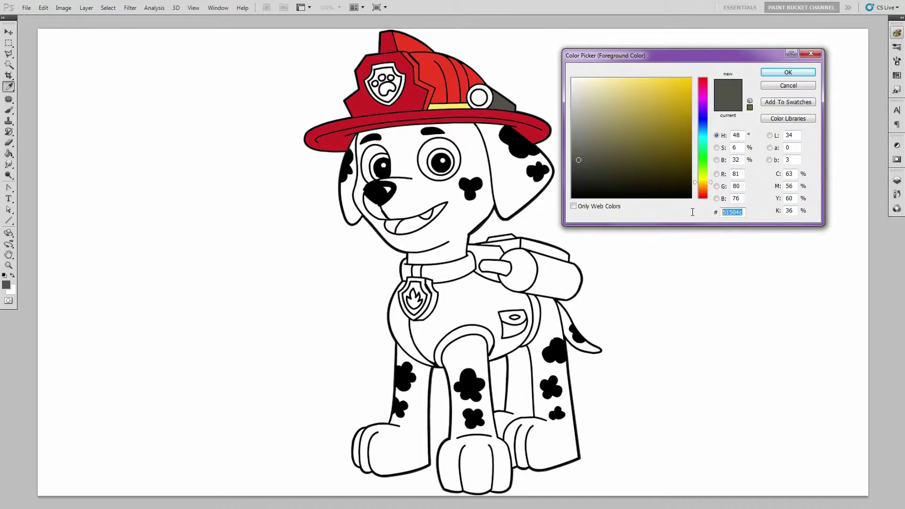
pyautogui.write('393731')
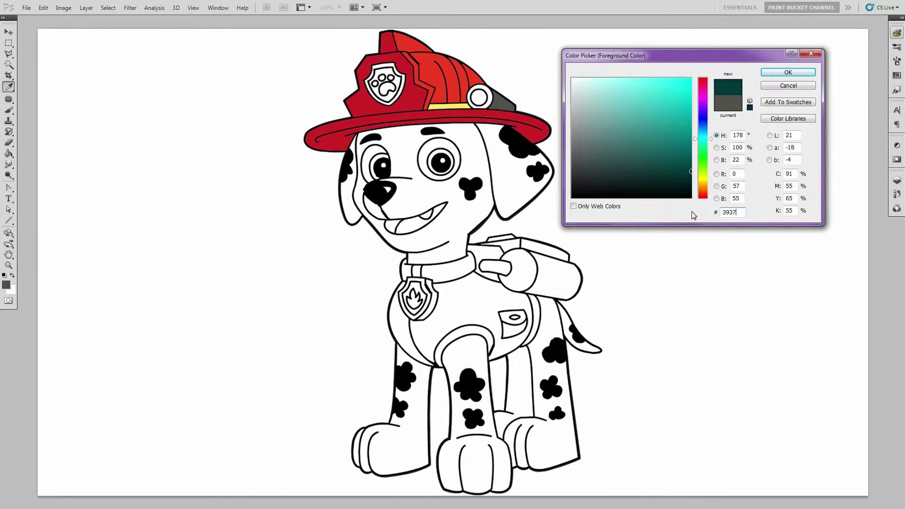
pyautogui.click(776, 73)
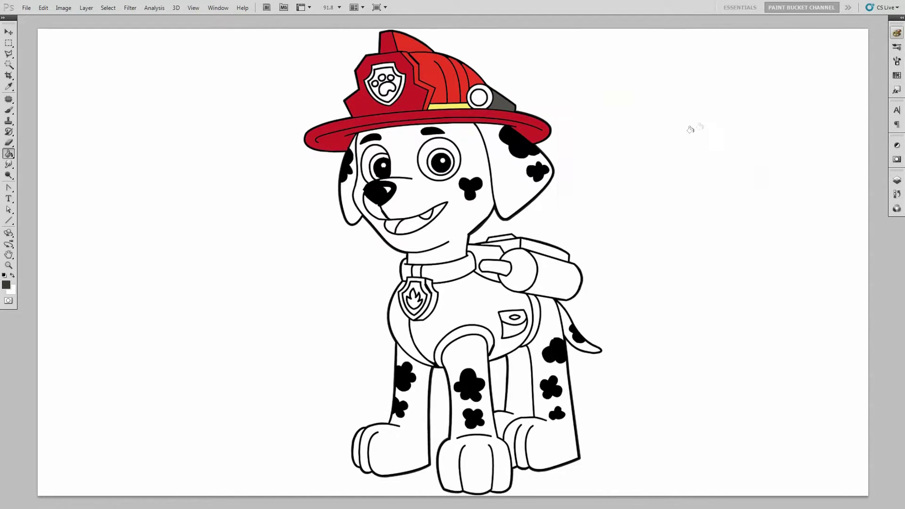
pyautogui.click(488, 106)
# Set the foreground colour to 8e9eb1 and fill the headlamp's round lens.
pyautogui.click(10, 286)
pyautogui.doubleClick(742, 212)
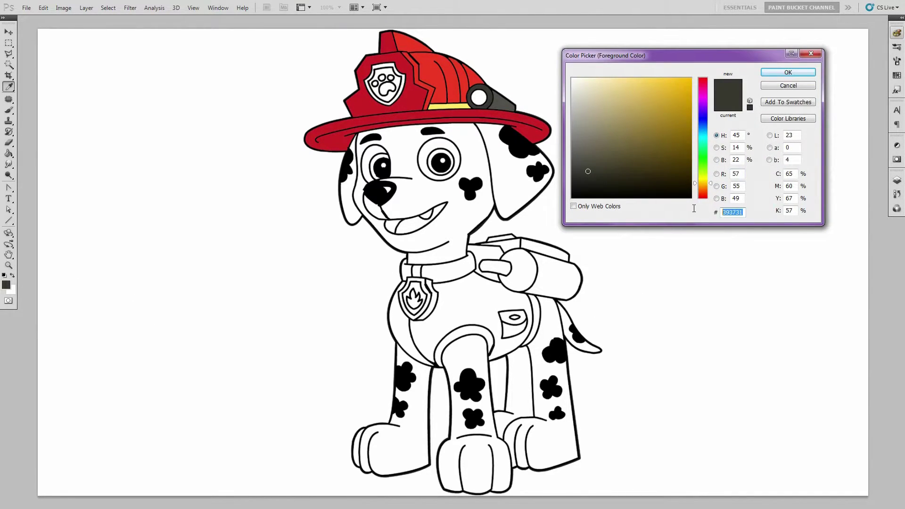
pyautogui.write('8e9eb1')
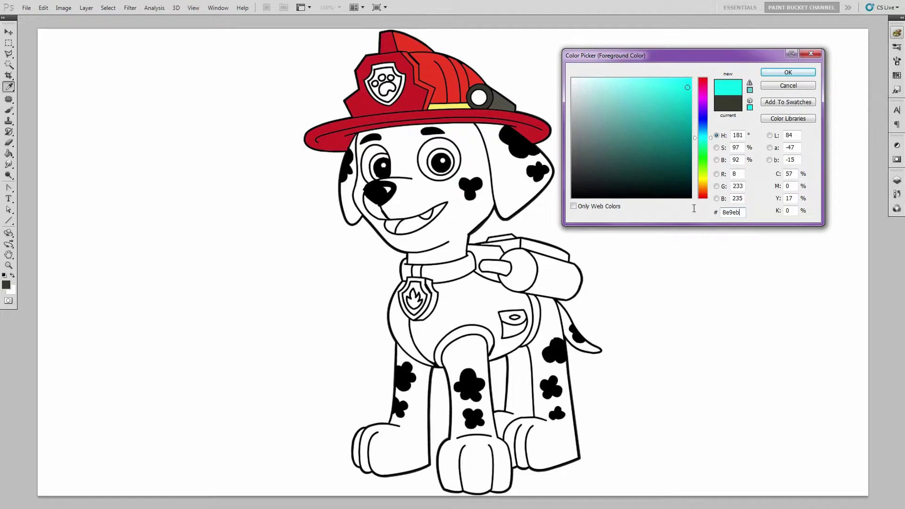
pyautogui.click(786, 72)
pyautogui.press('g')
pyautogui.click(479, 97)
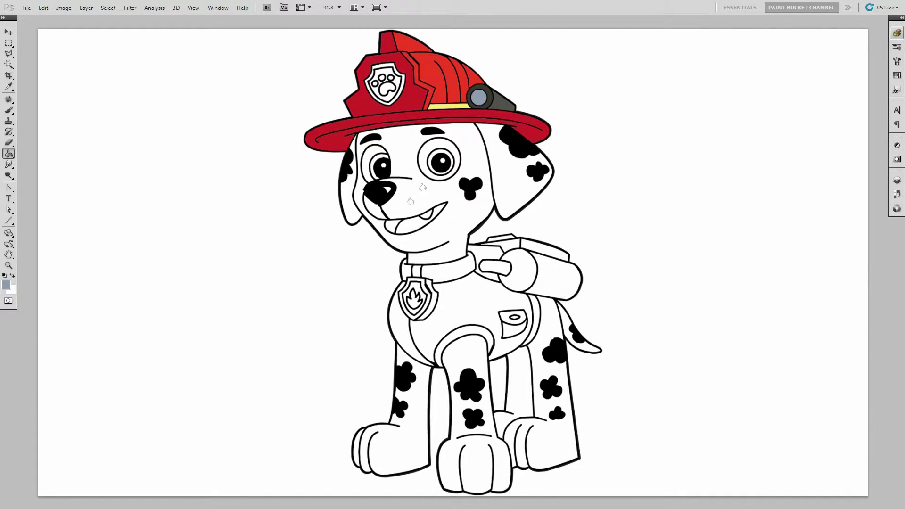
# Set the foreground colour to d6d2d3 and fill the paw print on the helmet badge.
pyautogui.click(4, 286)
pyautogui.doubleClick(745, 212)
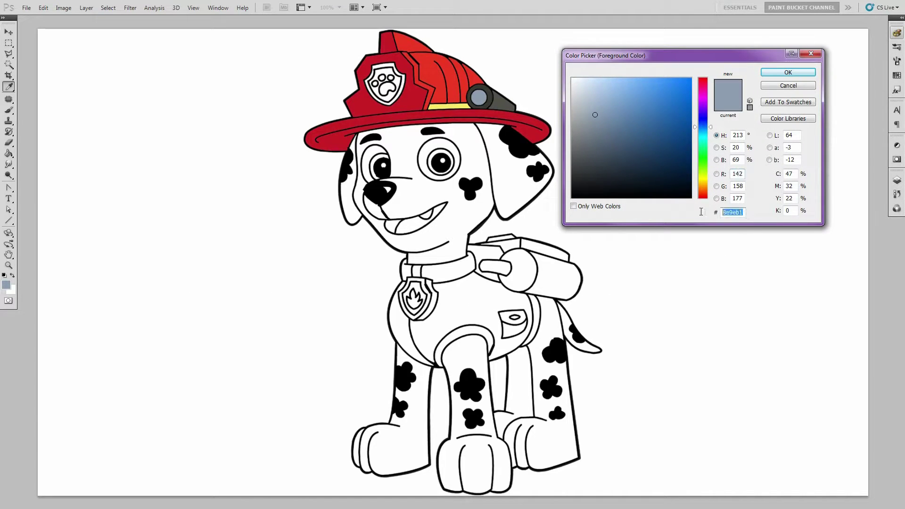
pyautogui.write('d6d2d3')
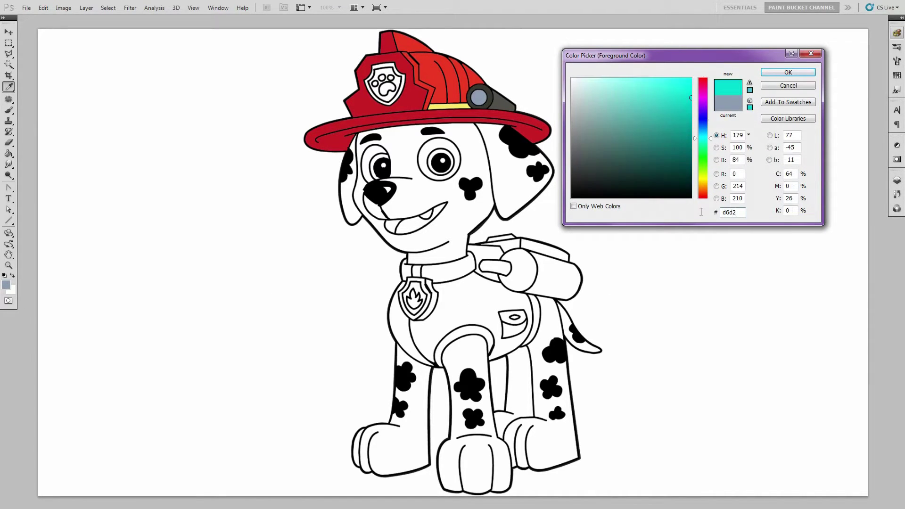
pyautogui.click(772, 73)
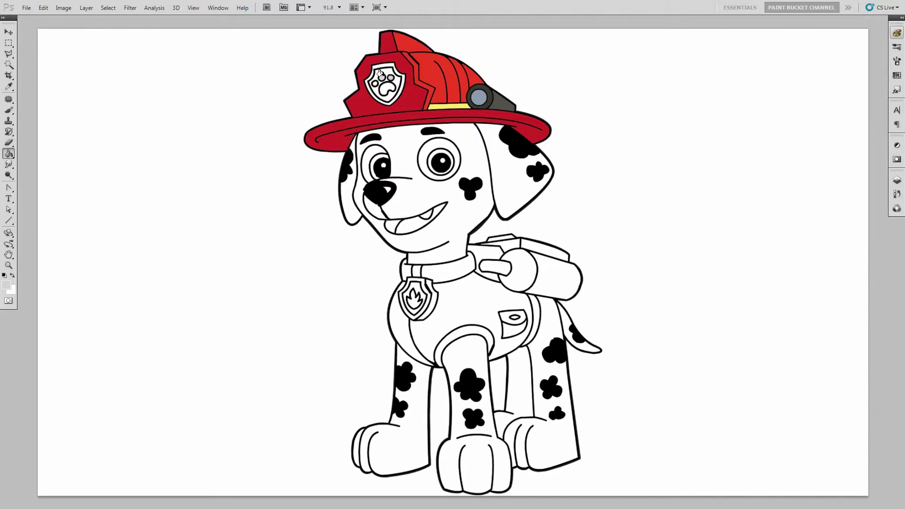
# Set the foreground colour to 929185 and fill the helmet badge's background around the paw print.
pyautogui.click(7, 285)
pyautogui.doubleClick(734, 212)
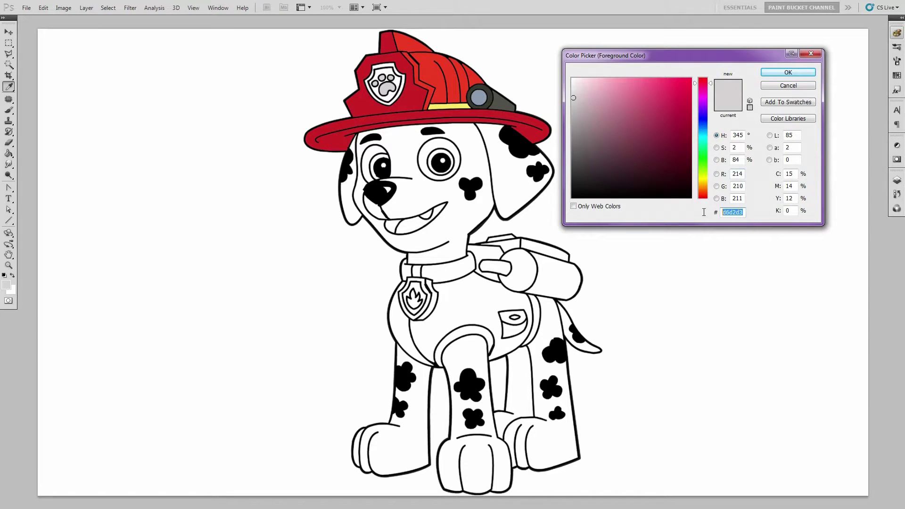
pyautogui.write('929185')
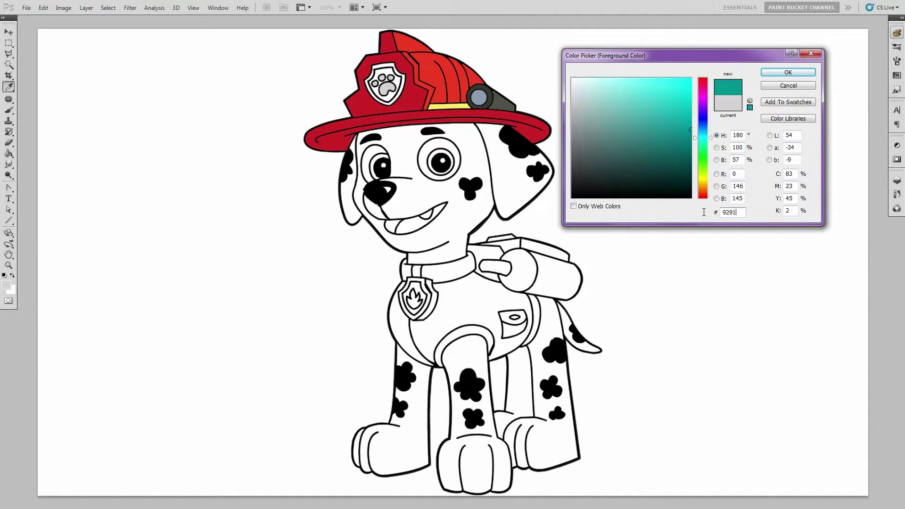
pyautogui.click(767, 73)
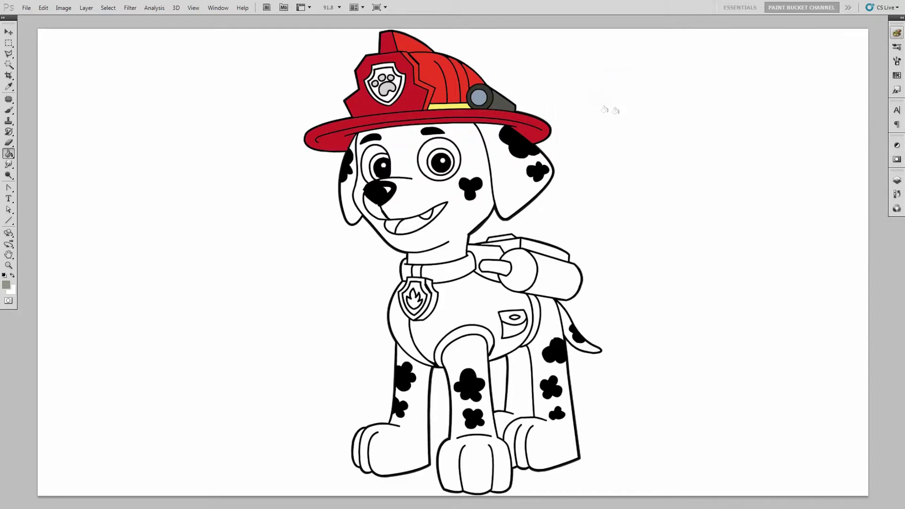
pyautogui.click(388, 72)
# Set the foreground colour to e0e4d9 and fill the outer border of the helmet badge.
pyautogui.click(8, 285)
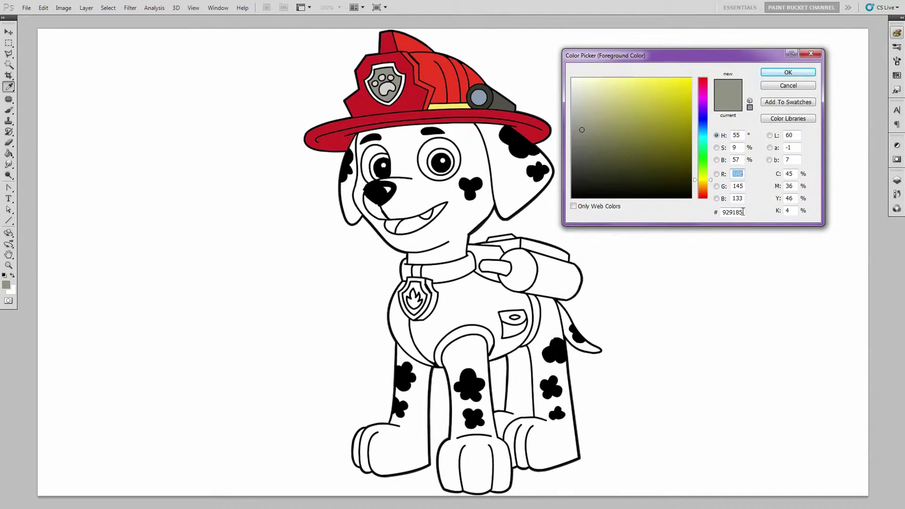
pyautogui.click(743, 212)
pyautogui.write('e0e4d9')
pyautogui.click(777, 73)
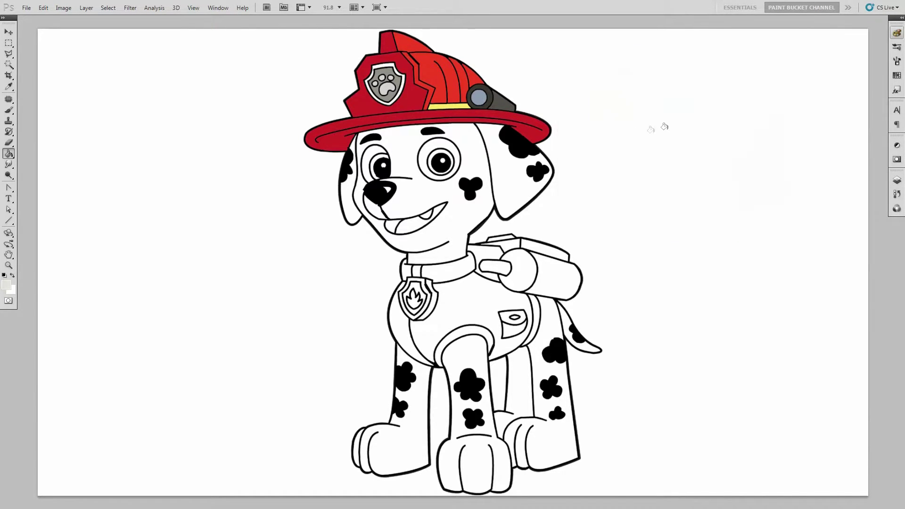
pyautogui.click(389, 63)
# Set the foreground colour to 488ea0 and fill the irises of both eyes.
pyautogui.click(6, 285)
pyautogui.moveTo(744, 215); pyautogui.dragTo(709, 215)
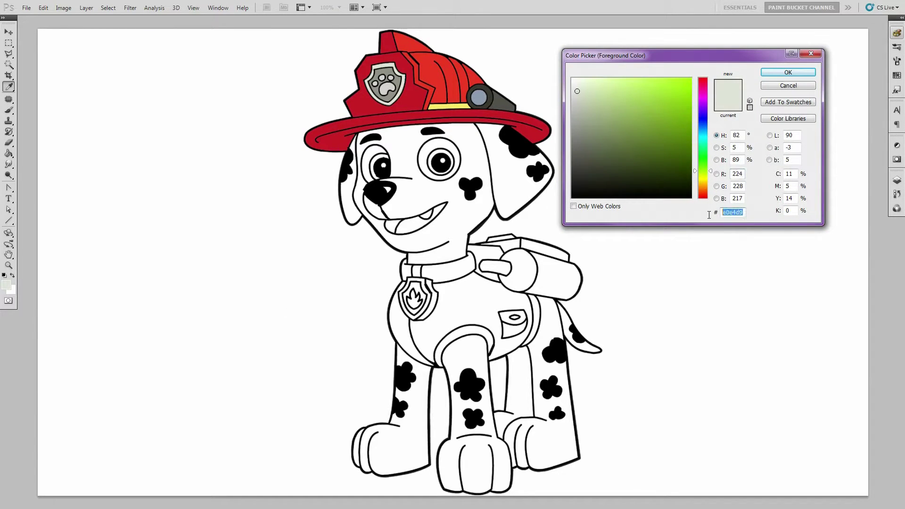
pyautogui.write('488ea0')
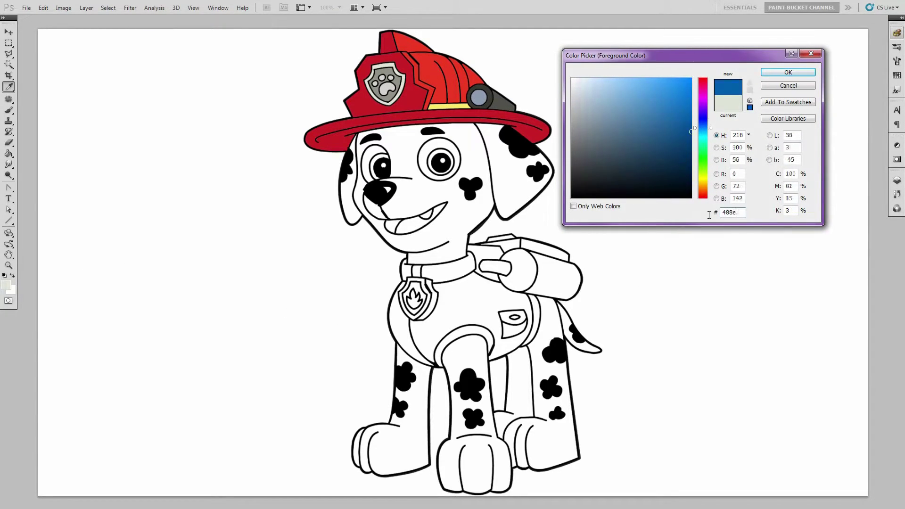
pyautogui.click(787, 72)
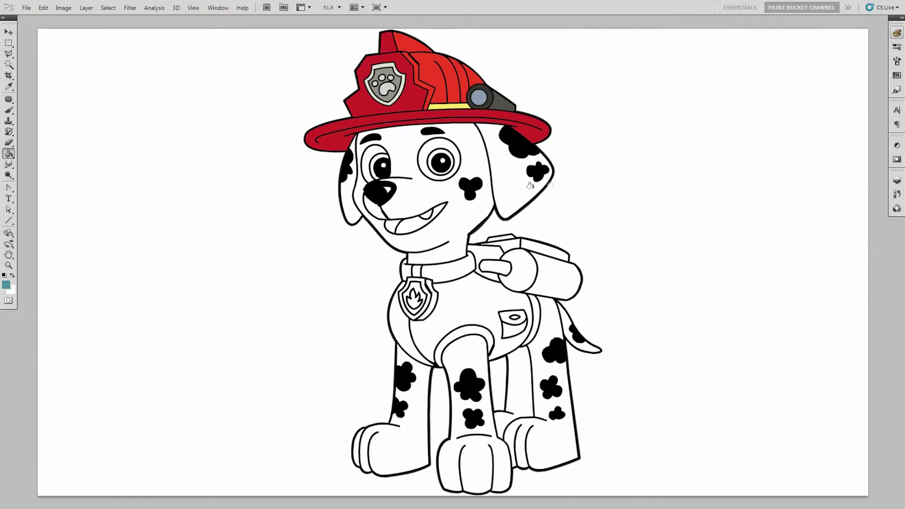
pyautogui.press('g')
pyautogui.click(443, 149)
pyautogui.click(373, 160)
# Set the foreground colour to f59ea9 and fill the puppy's tongue.
pyautogui.click(7, 285)
pyautogui.doubleClick(732, 212)
pyautogui.press('BackSpace')
pyautogui.write('f5')
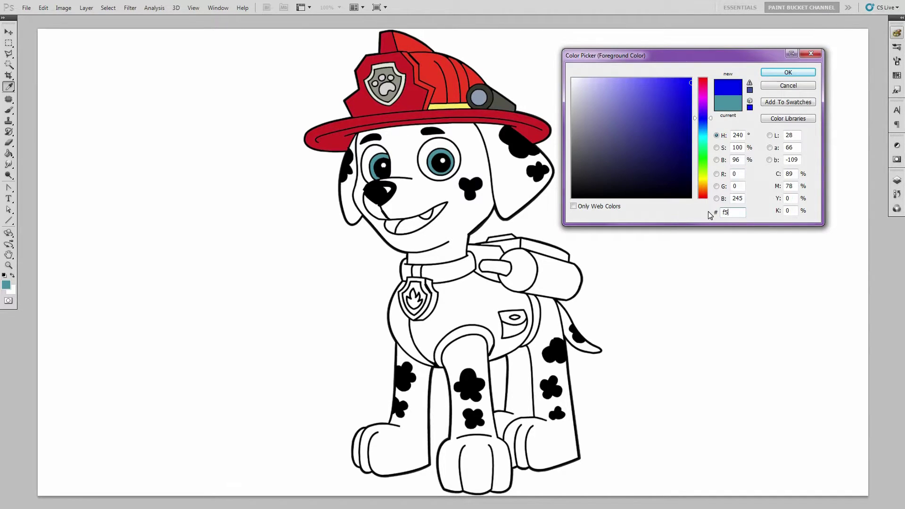
pyautogui.write('9ea9')
pyautogui.click(786, 73)
pyautogui.click(419, 219)
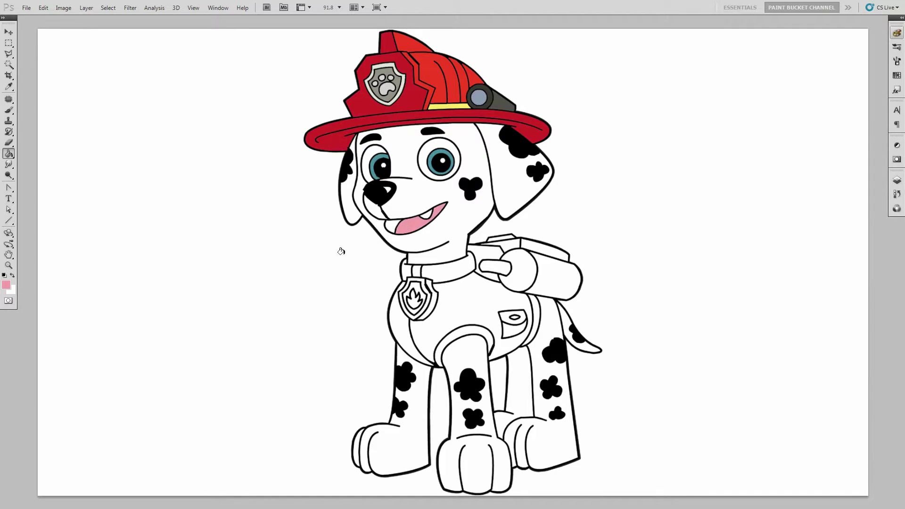
# Set the foreground colour to 693032 and fill the inside of the mouth beside the tongue.
pyautogui.click(9, 286)
pyautogui.click(733, 212)
pyautogui.write('693')
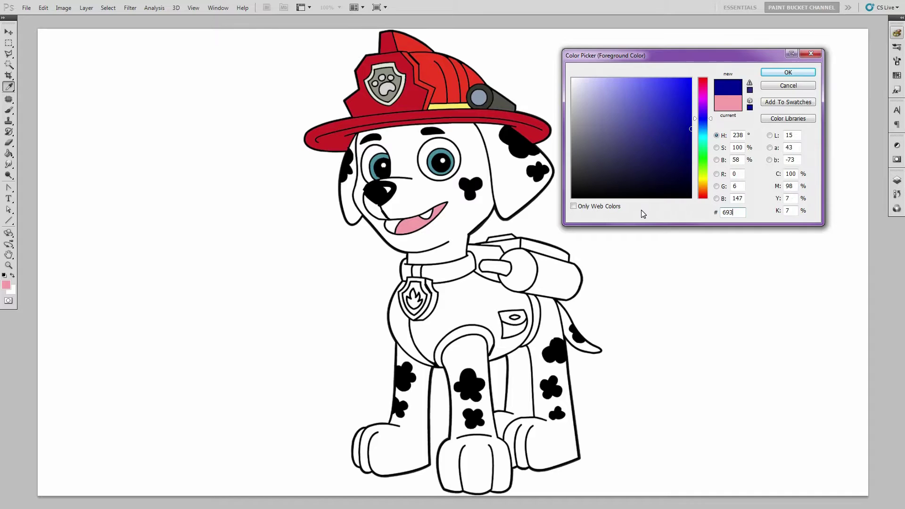
pyautogui.write('032')
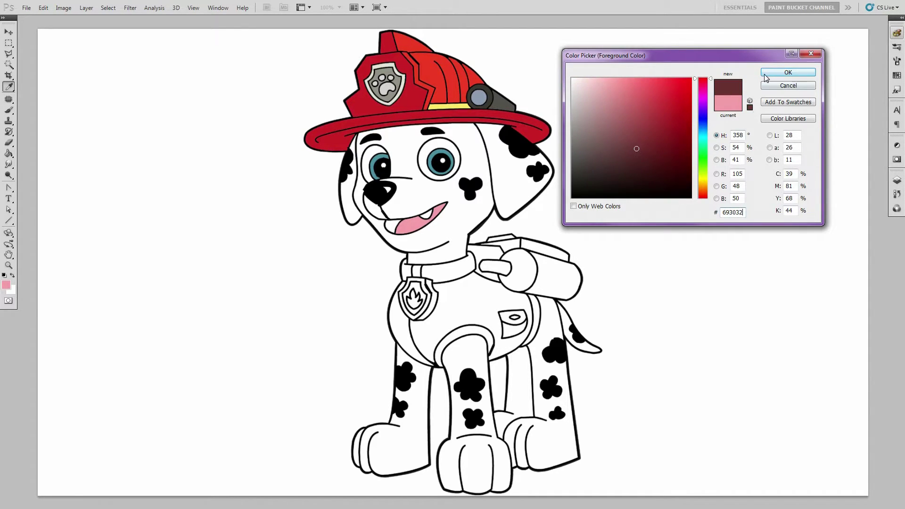
pyautogui.click(787, 73)
pyautogui.click(390, 224)
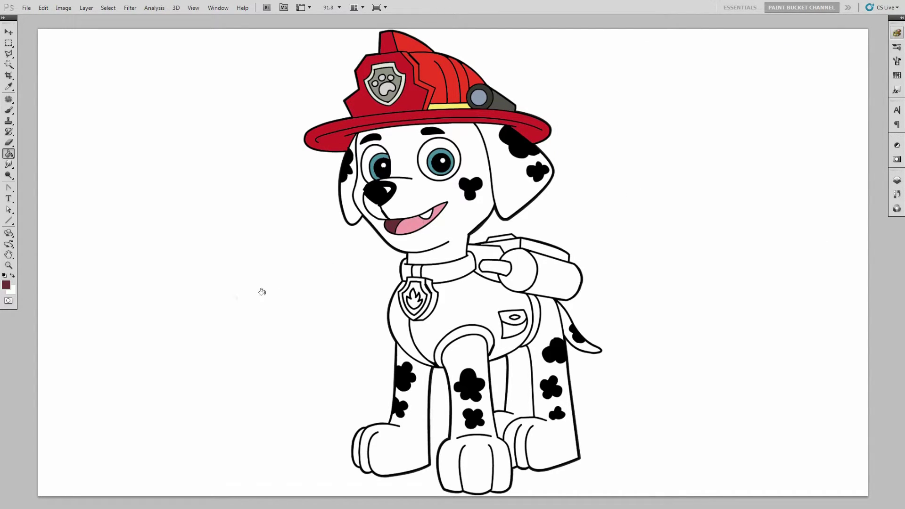
# Set the foreground colour to f9ee53 and fill both parts of the puppy's collar.
pyautogui.click(6, 285)
pyautogui.doubleClick(743, 213)
pyautogui.write('f9ee53')
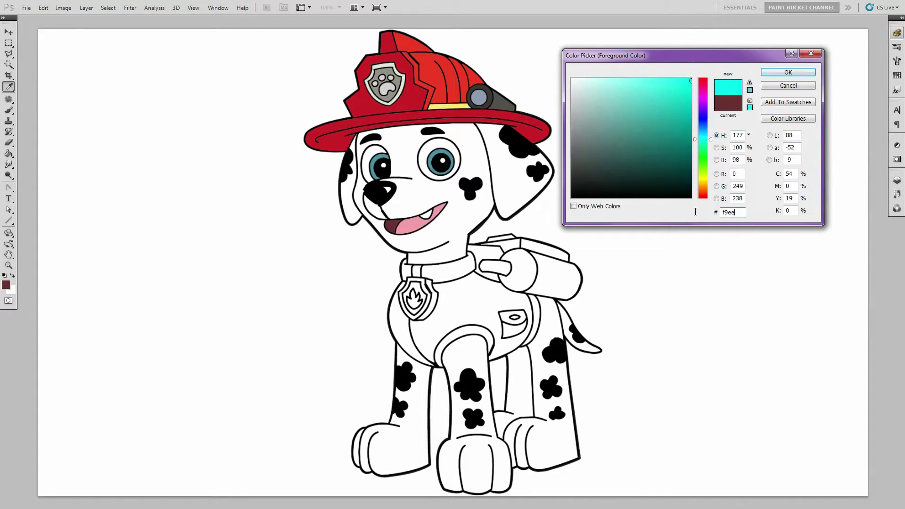
pyautogui.click(771, 74)
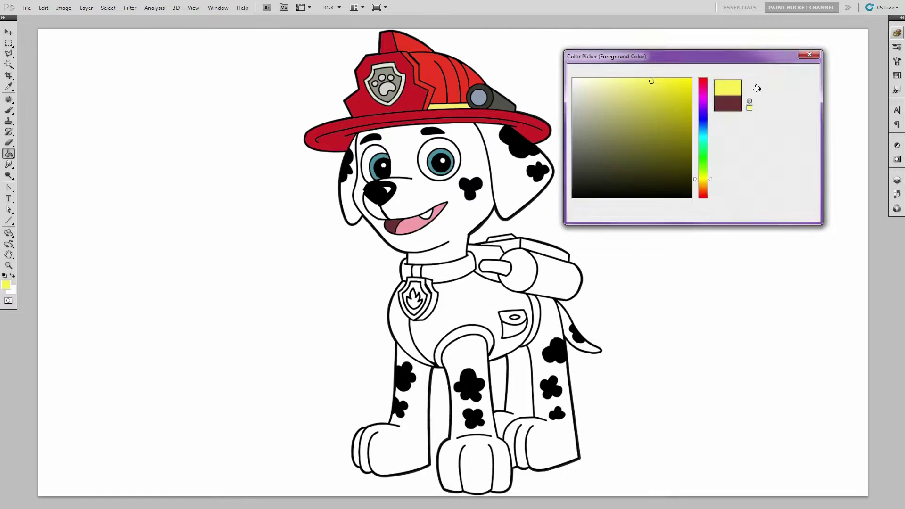
pyautogui.click(459, 268)
pyautogui.click(409, 271)
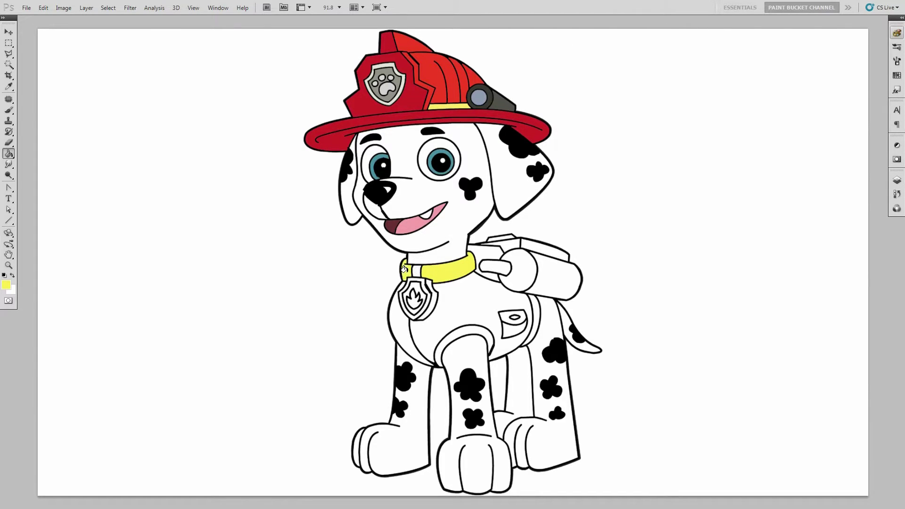
# Set the foreground colour to 93998e and fill the border and clasp of the collar badge.
pyautogui.click(10, 285)
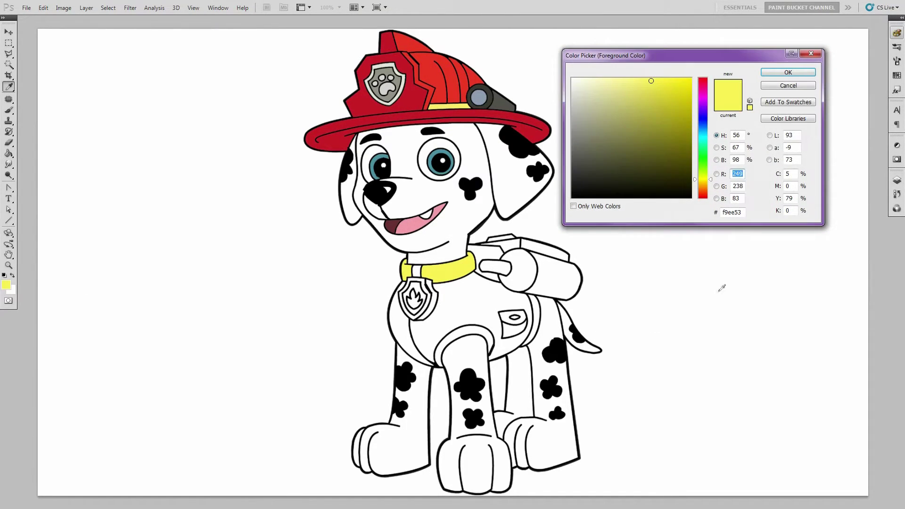
pyautogui.doubleClick(744, 213)
pyautogui.write('93')
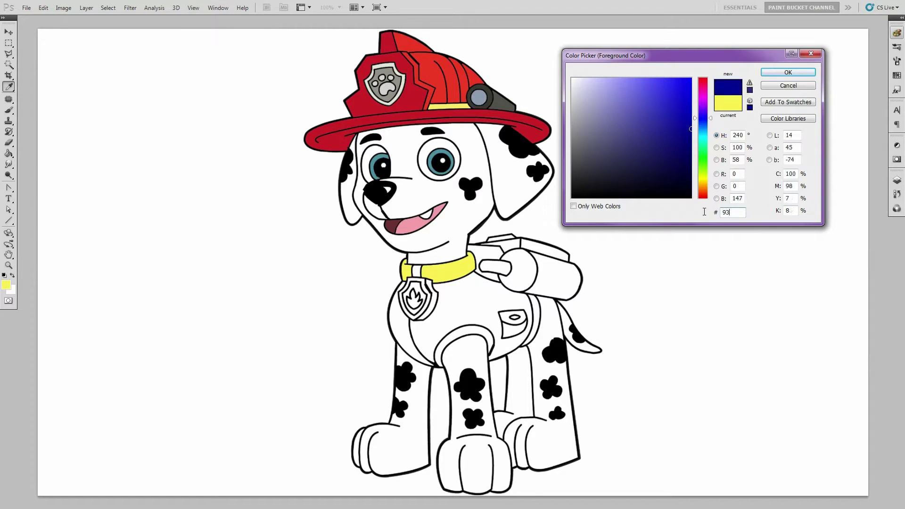
pyautogui.write('9993')
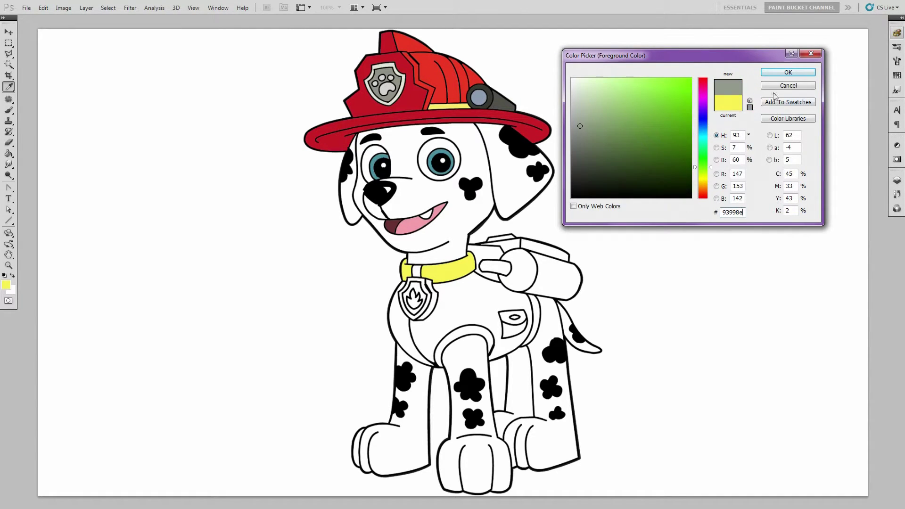
pyautogui.click(775, 74)
pyautogui.click(403, 307)
# Set the foreground colour to 5d564d and fill the shaded side edge of the collar badge.
pyautogui.click(6, 285)
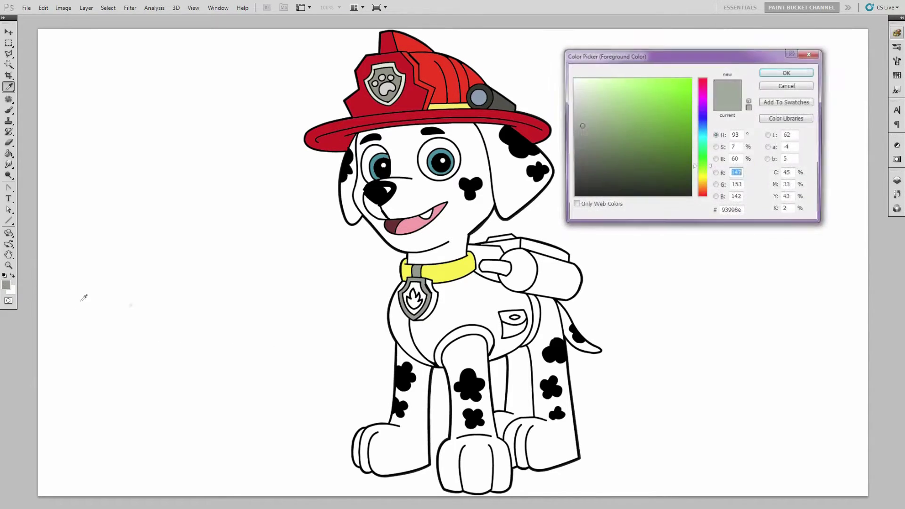
pyautogui.doubleClick(744, 212)
pyautogui.write('5d56')
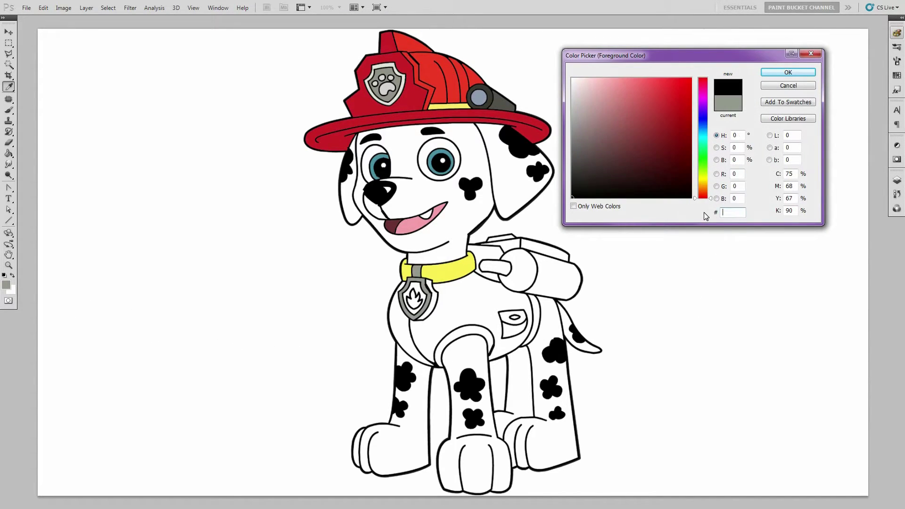
pyautogui.write('564d')
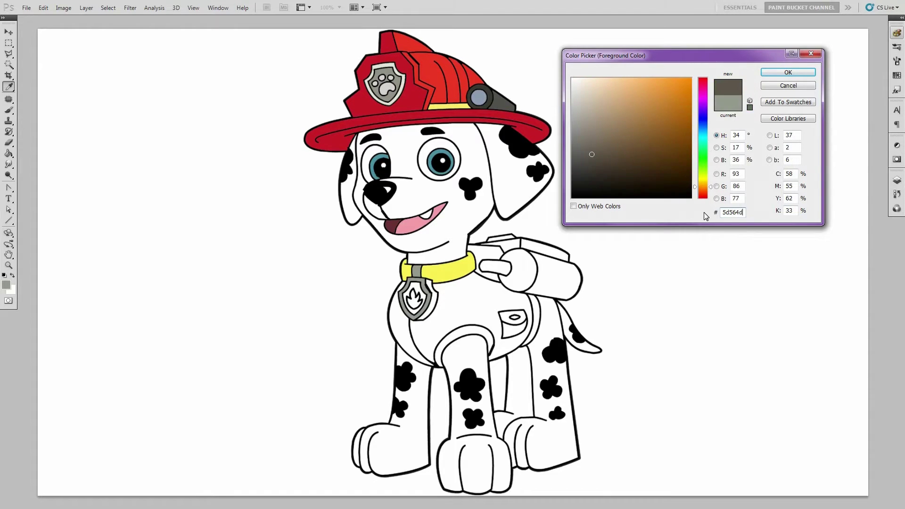
pyautogui.click(763, 73)
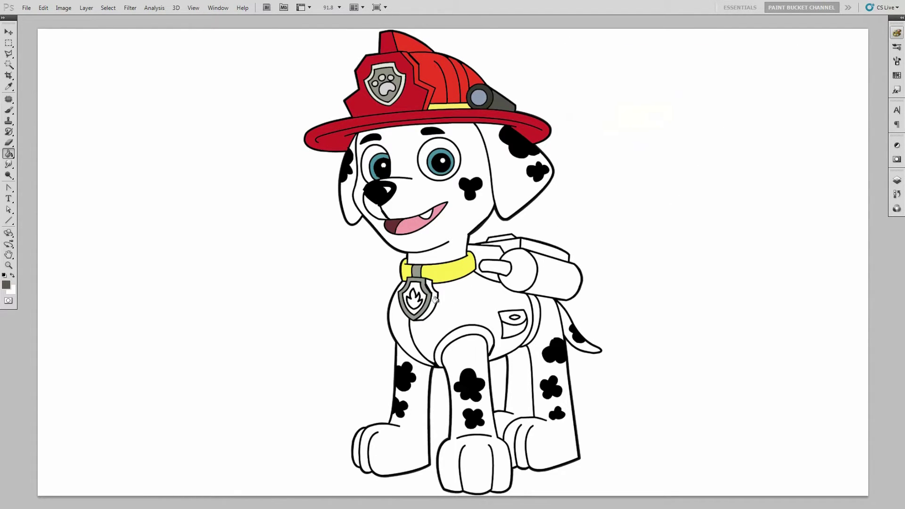
# Set the foreground colour to c12024 and fill the collar badge's inner area around the flame.
pyautogui.click(6, 285)
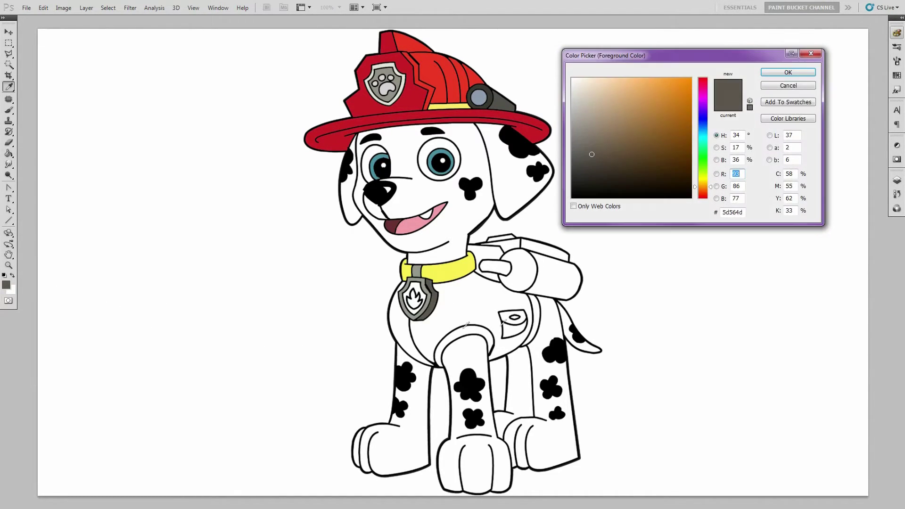
pyautogui.doubleClick(733, 213)
pyautogui.press('BackSpace')
pyautogui.write('c12024')
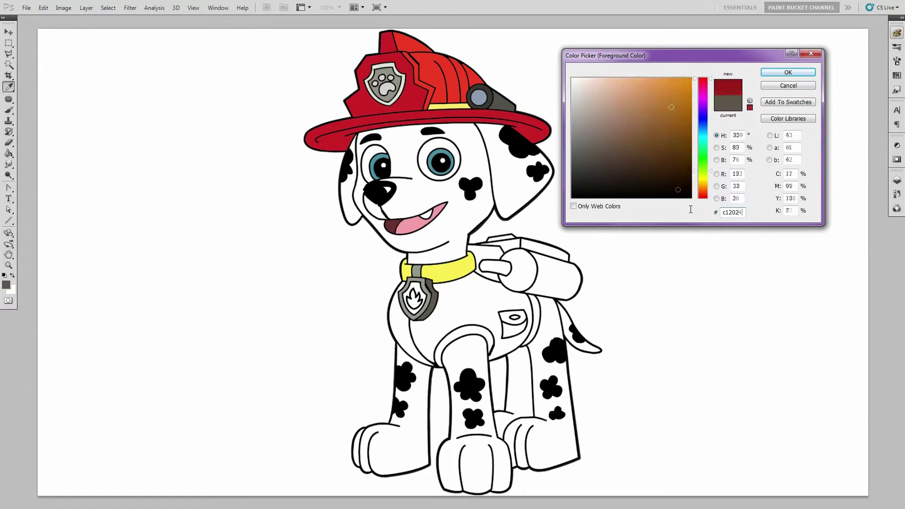
pyautogui.click(780, 73)
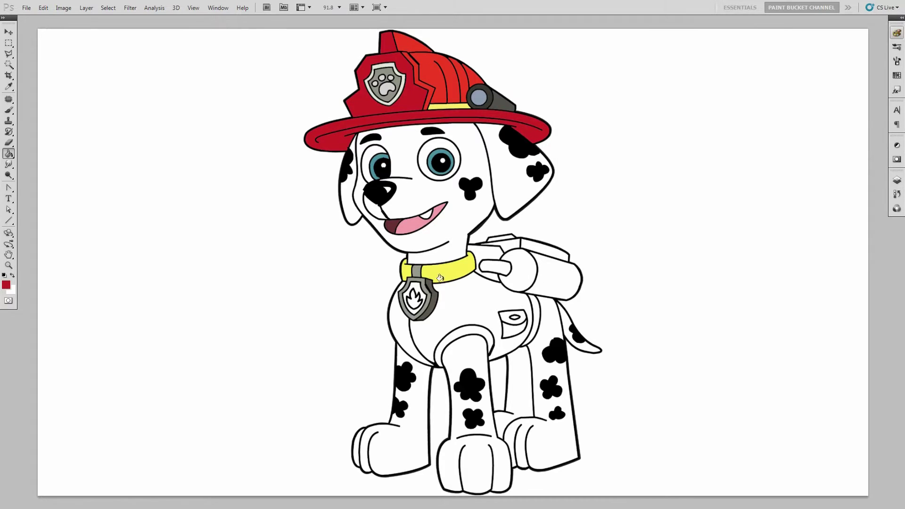
pyautogui.click(415, 286)
# Set the foreground colour to f7ec14 and fill the flame on the collar badge.
pyautogui.click(6, 284)
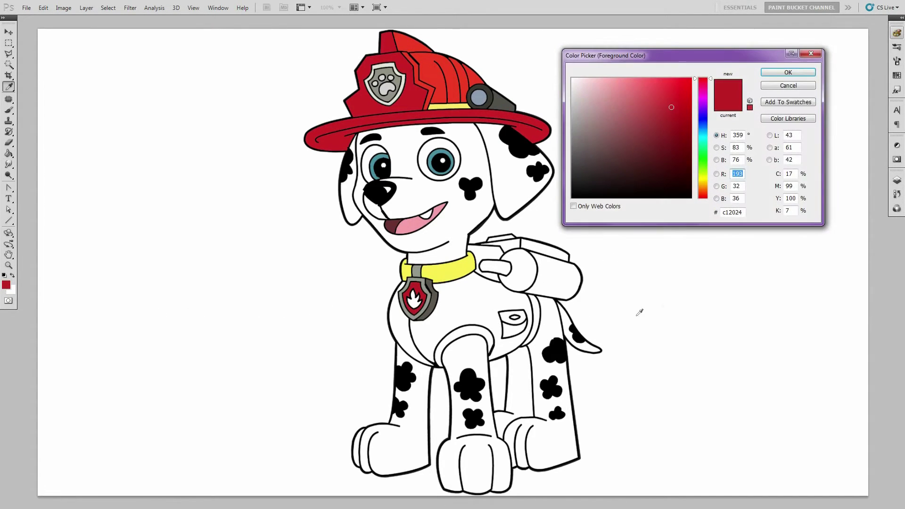
pyautogui.doubleClick(745, 213)
pyautogui.write('f7')
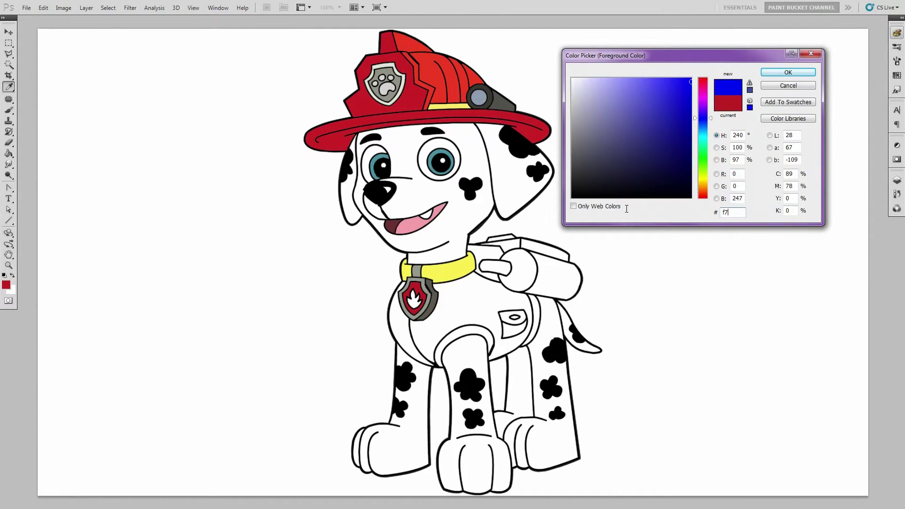
pyautogui.write('ec14')
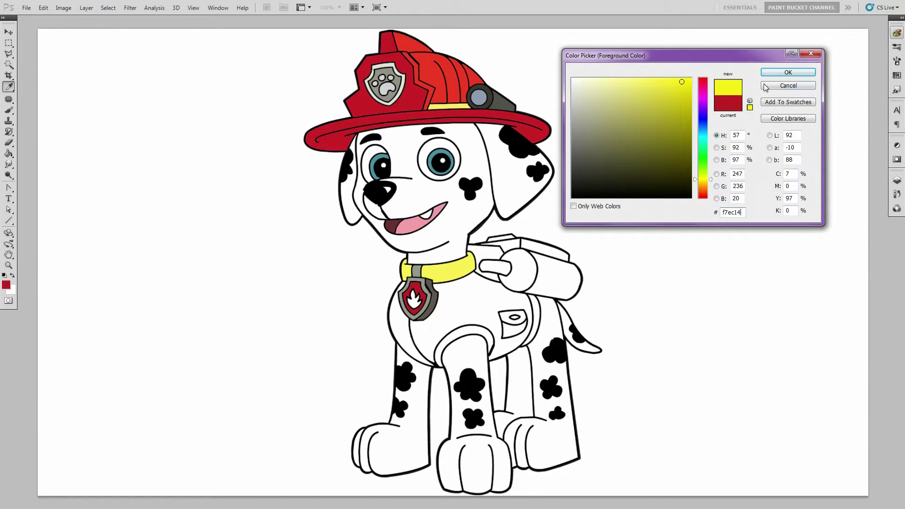
pyautogui.press('Return')
pyautogui.click(417, 299)
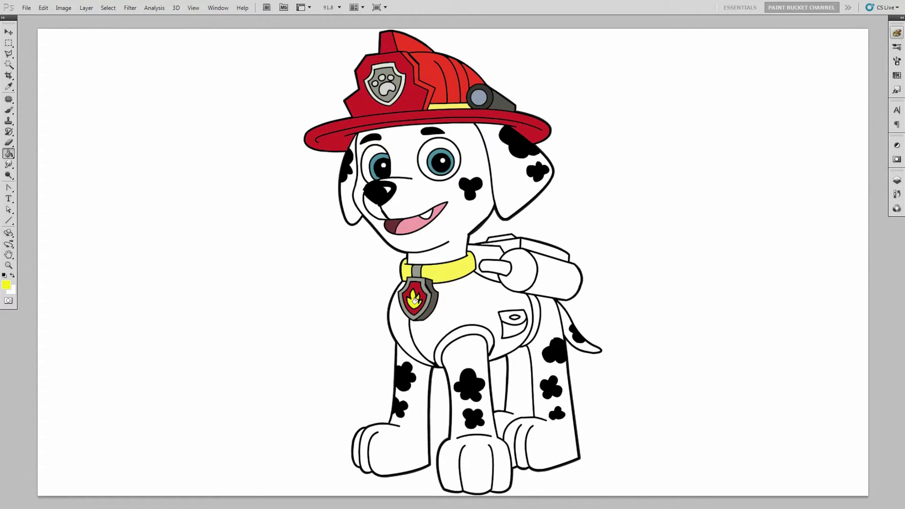
# Set the foreground colour to f14d48 and fill the vest's main body and its rear trim.
pyautogui.click(6, 287)
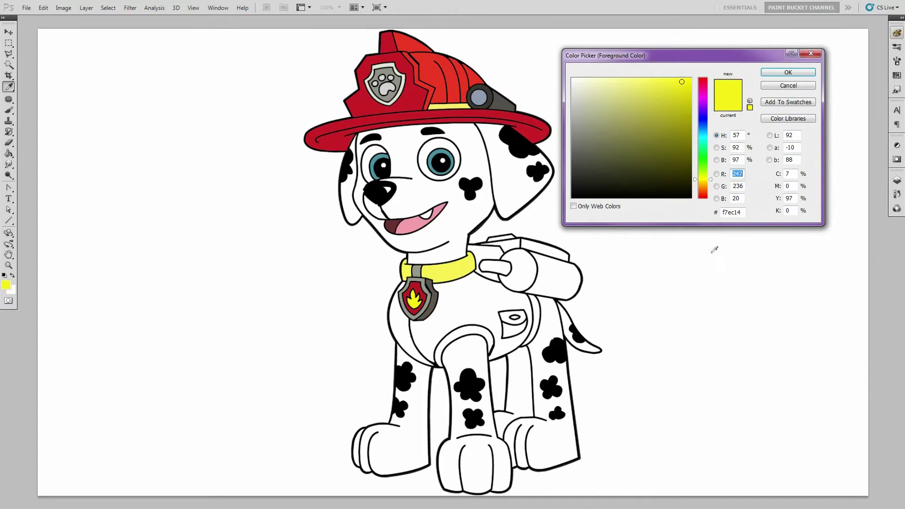
pyautogui.press('BackSpace')
pyautogui.press('BackSpace')
pyautogui.press('BackSpace')
pyautogui.press('BackSpace')
pyautogui.press('BackSpace')
pyautogui.press('BackSpace')
pyautogui.write('f1')
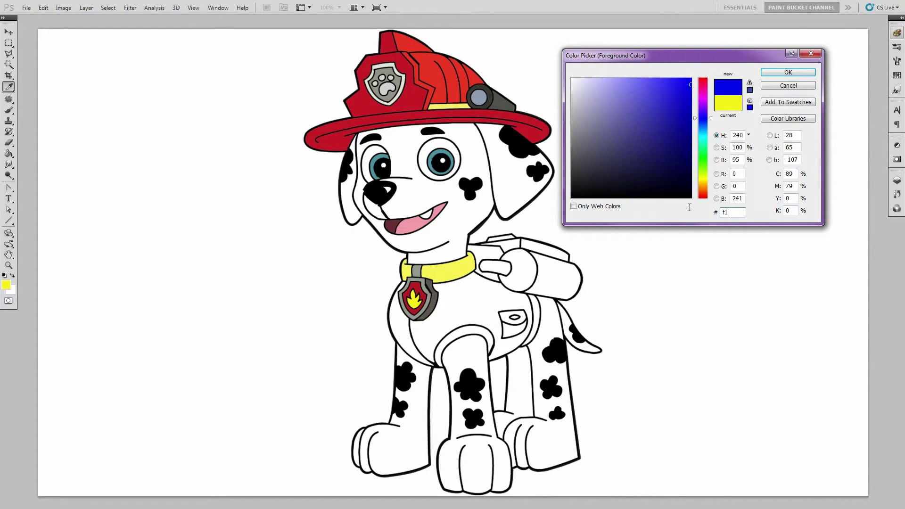
pyautogui.write('4d48')
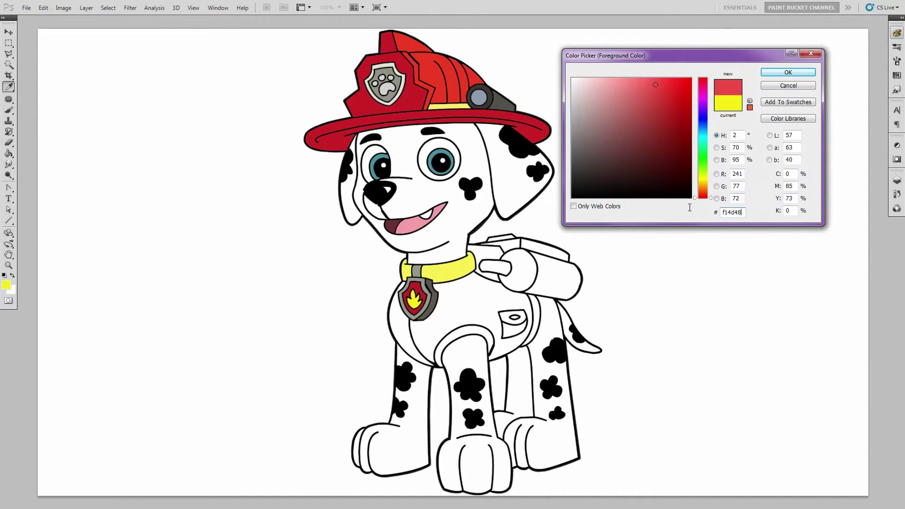
pyautogui.click(773, 74)
pyautogui.click(536, 311)
pyautogui.click(526, 311)
# Fill the vest's pocket and flap, armhole trim and front chest section with the same red.
pyautogui.click(519, 314)
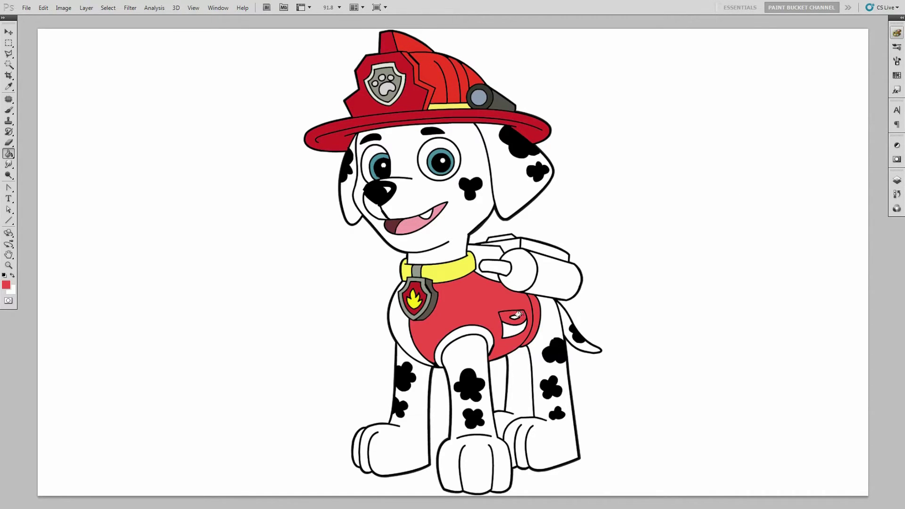
pyautogui.click(510, 325)
pyautogui.click(483, 331)
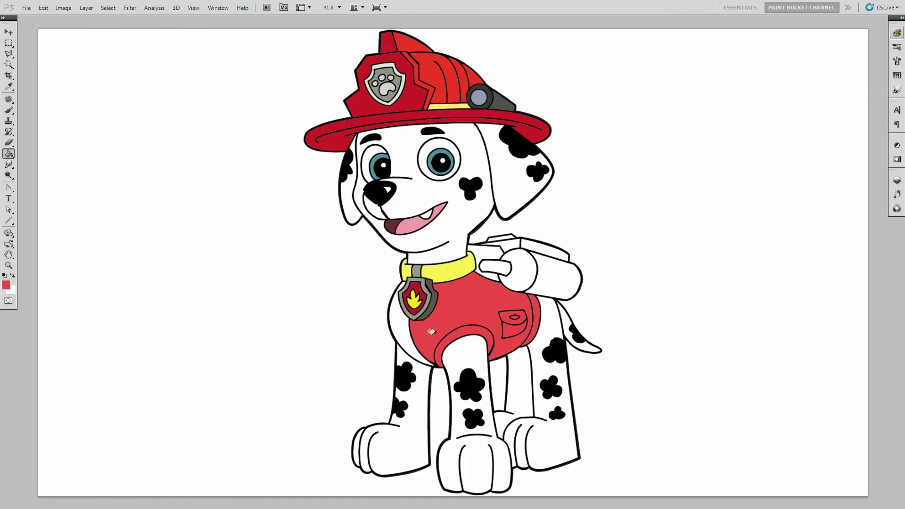
pyautogui.click(401, 327)
# Set the foreground colour to dd3036 and fill all sections of the backpack except the nozzle.
pyautogui.click(7, 285)
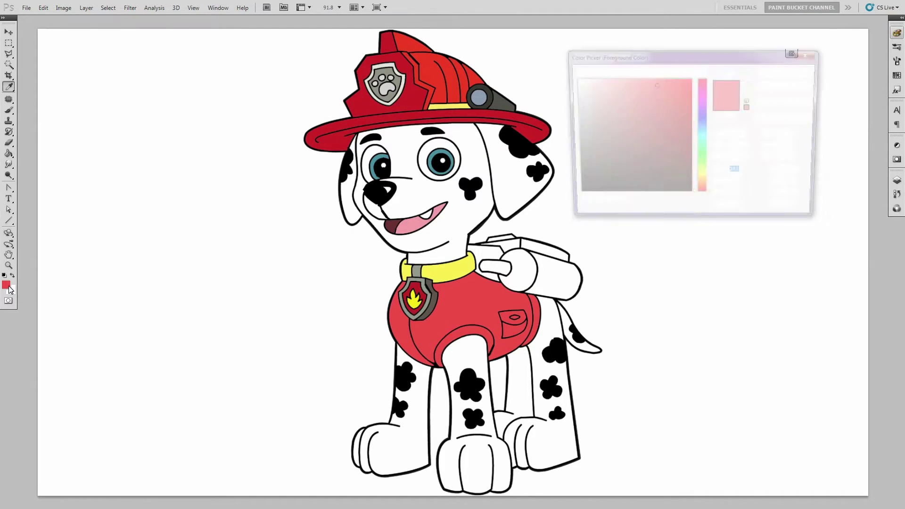
pyautogui.doubleClick(732, 212)
pyautogui.write('d')
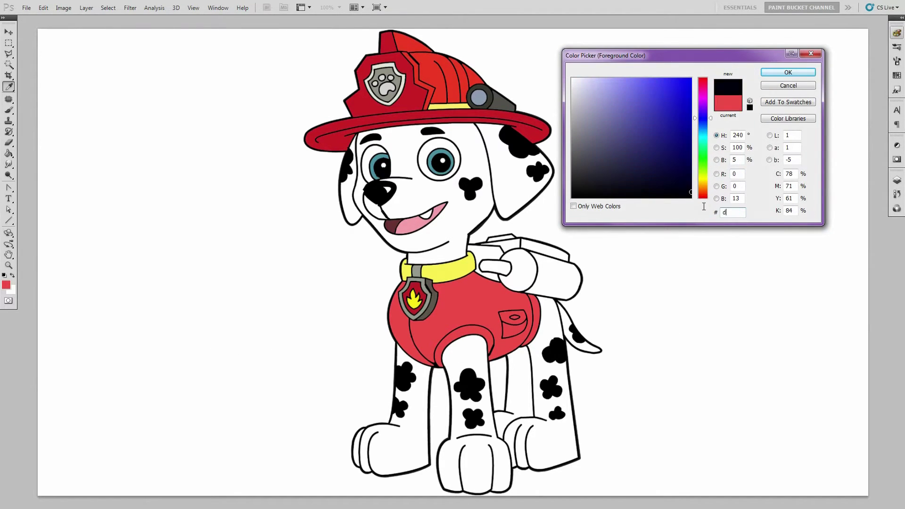
pyautogui.write('d3036')
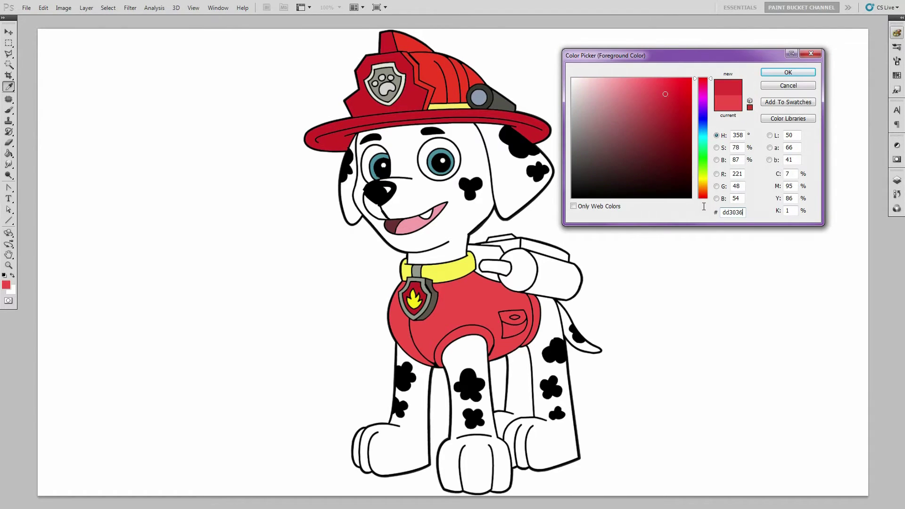
pyautogui.click(771, 74)
pyautogui.click(551, 271)
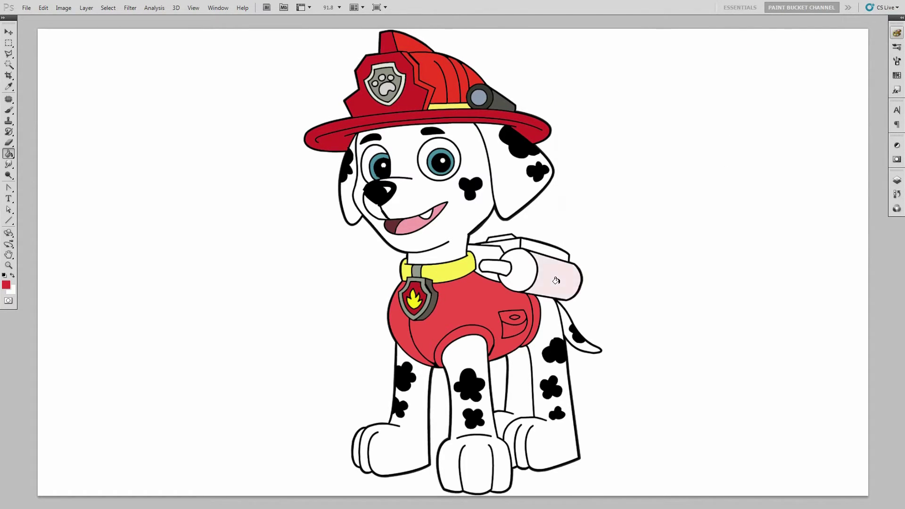
pyautogui.click(537, 247)
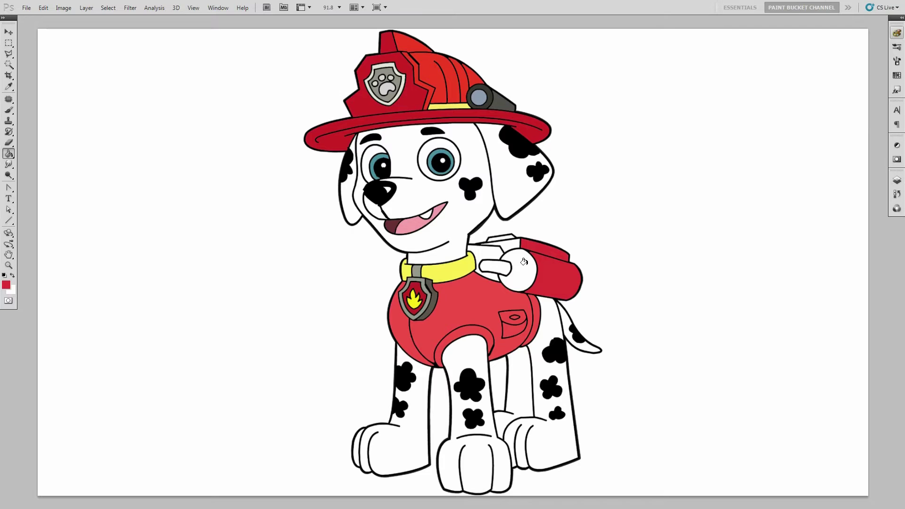
pyautogui.click(524, 261)
pyautogui.click(506, 235)
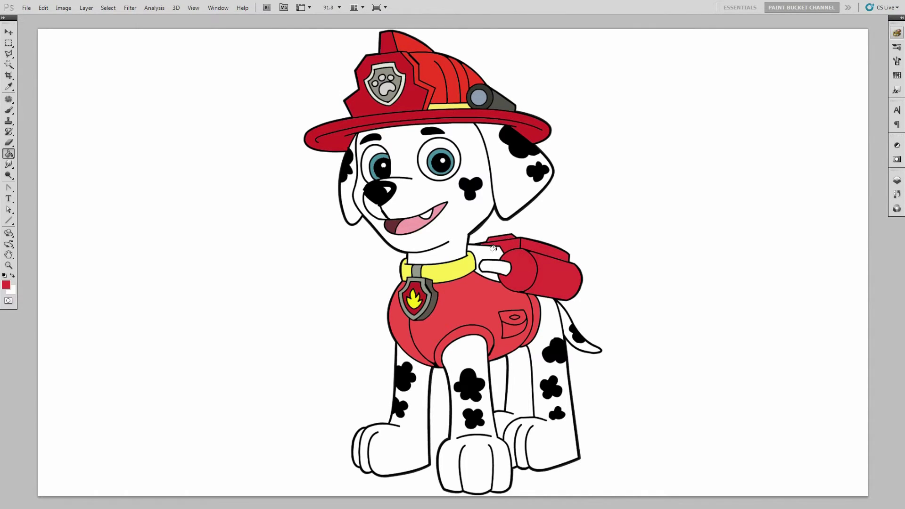
pyautogui.click(492, 255)
# Set the foreground colour to 473f3d and fill the backpack's nozzle.
pyautogui.click(6, 285)
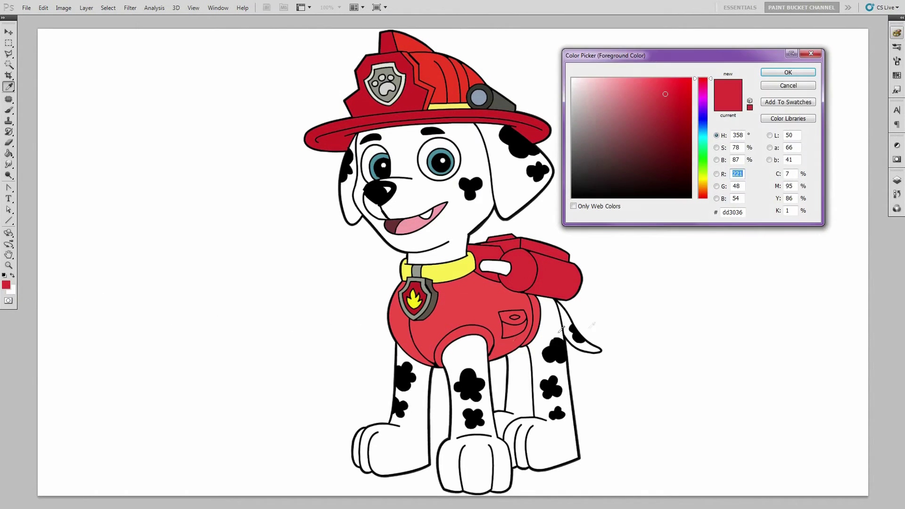
pyautogui.doubleClick(733, 212)
pyautogui.write('4')
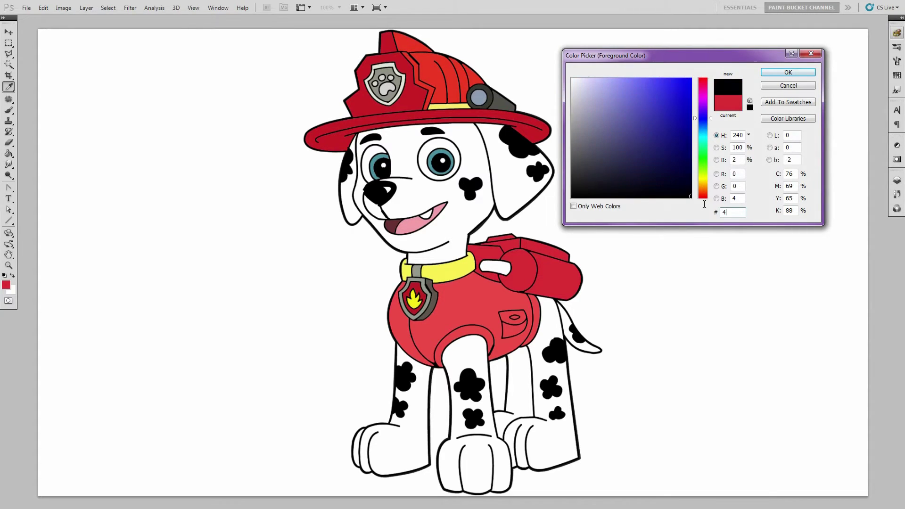
pyautogui.write('73f3d')
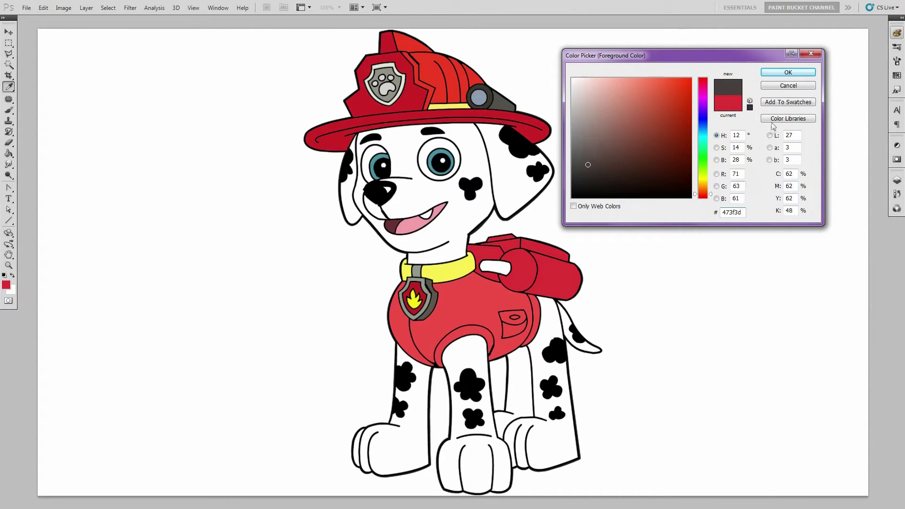
pyautogui.click(778, 72)
pyautogui.click(502, 263)
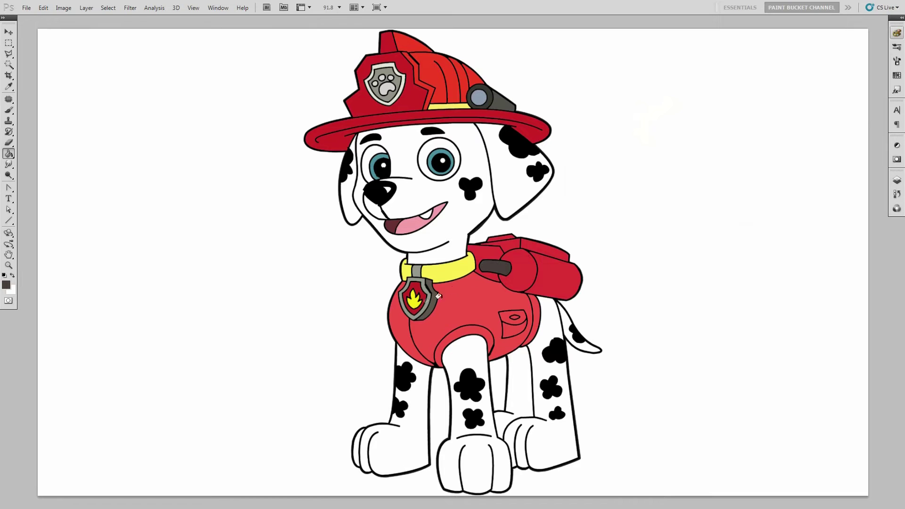
# Set the foreground colour to efefef and fill the puppy's face and both ears.
pyautogui.click(6, 284)
pyautogui.click(731, 212)
pyautogui.write('efefef')
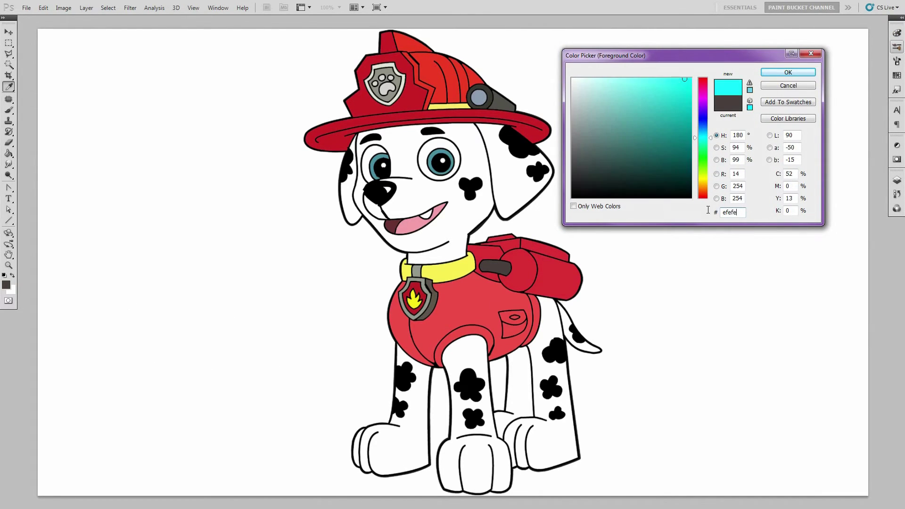
pyautogui.click(787, 72)
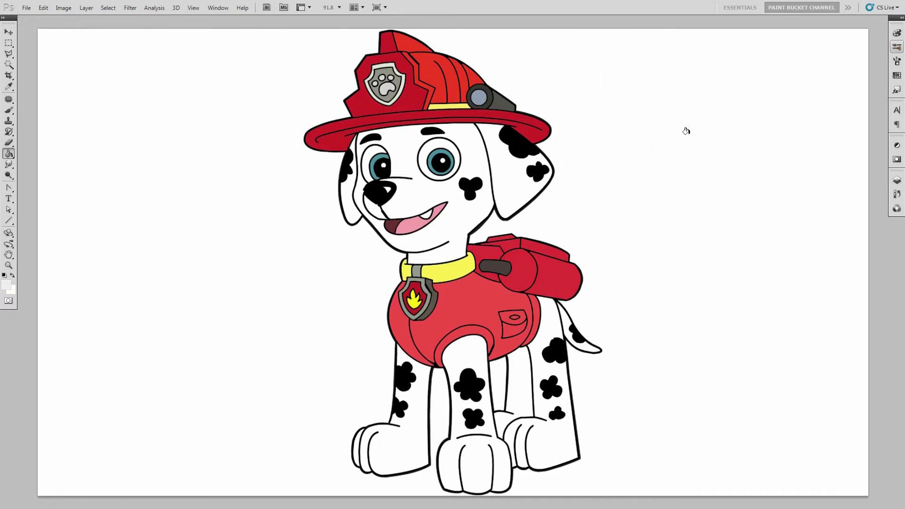
pyautogui.click(523, 166)
pyautogui.click(467, 165)
pyautogui.click(358, 166)
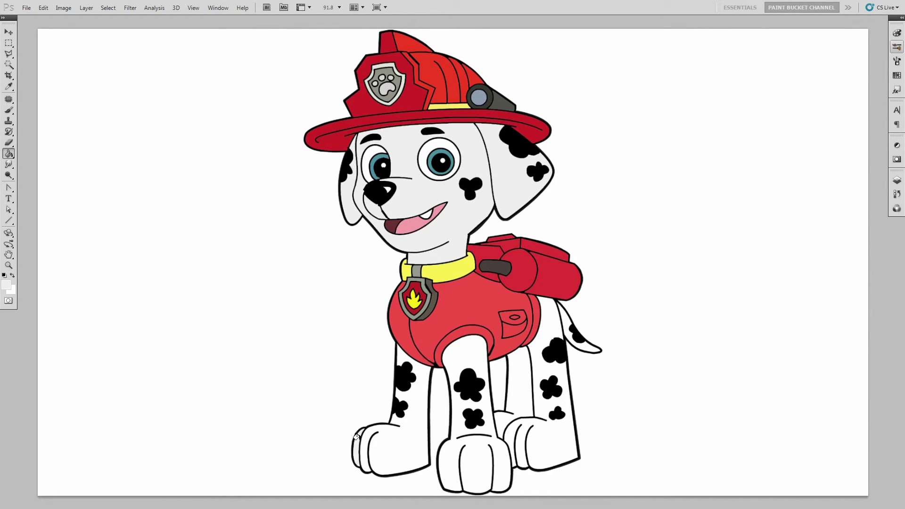
# Fill the puppy's legs, paws and tail with the same light grey.
pyautogui.click(383, 448)
pyautogui.click(442, 460)
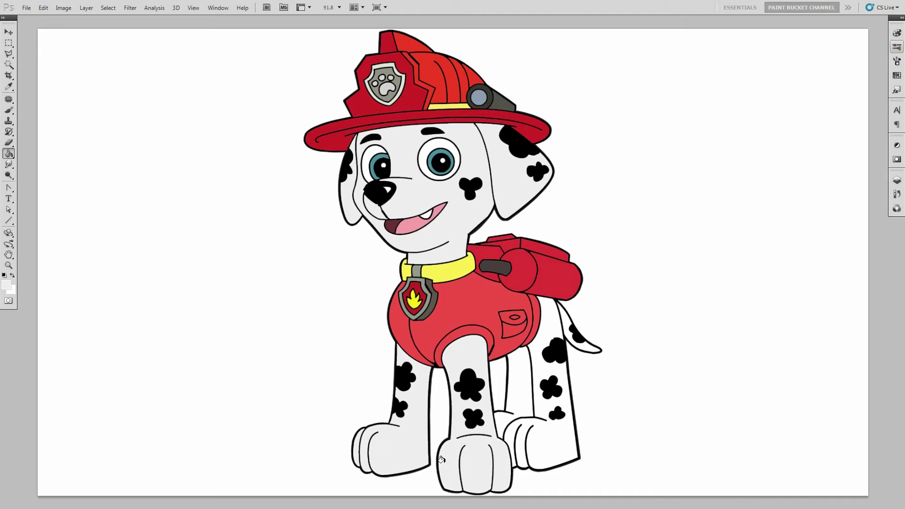
pyautogui.click(517, 403)
pyautogui.click(546, 434)
pyautogui.click(587, 346)
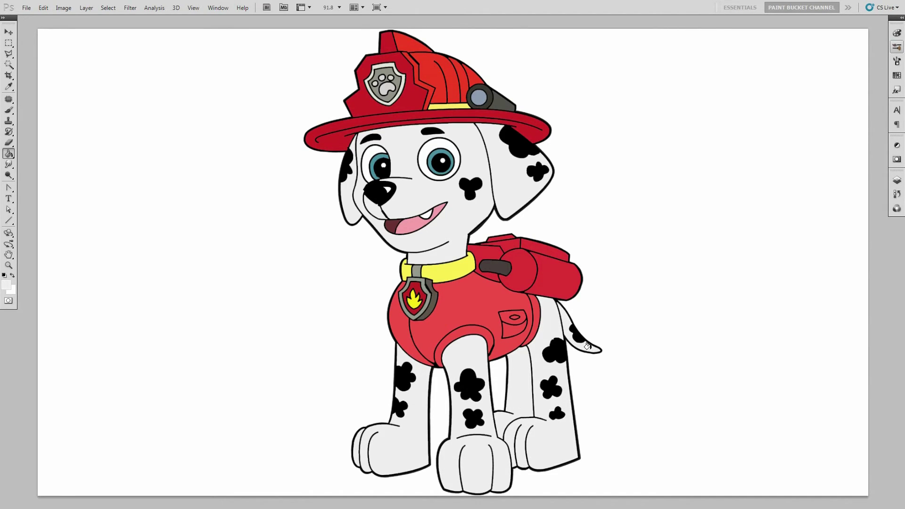